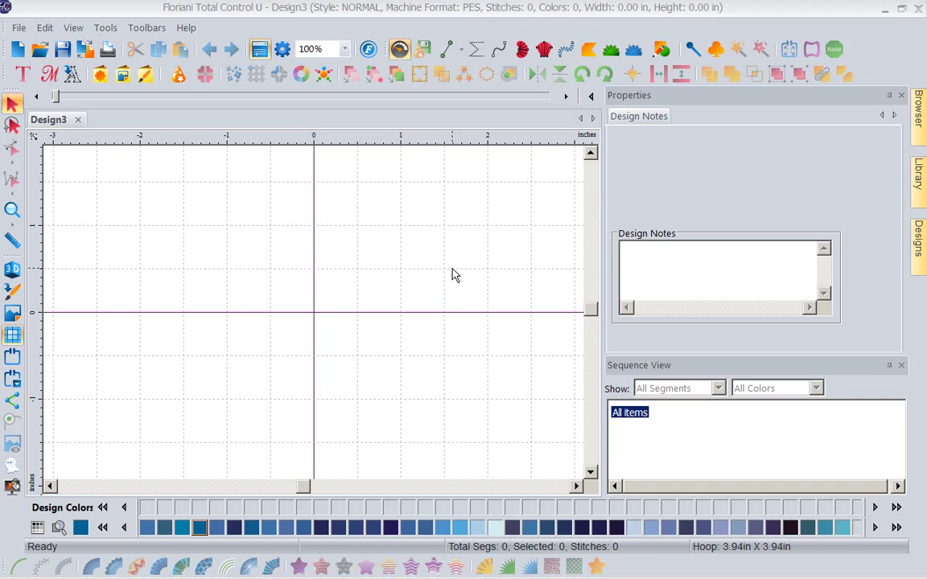
- Load the cowboys image from the Desktop as the backdrop in Design3
{"action": "left_click", "coordinate": [11, 316]}
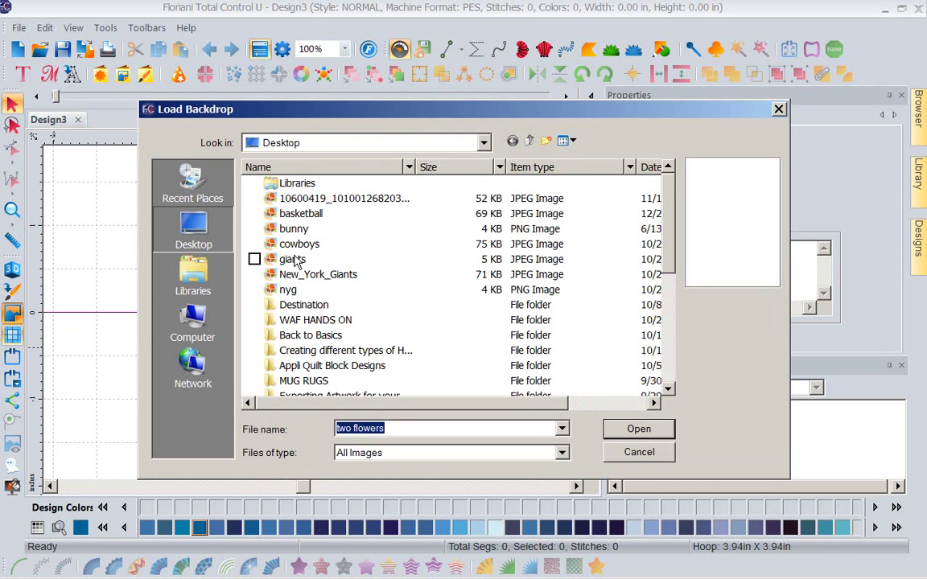
{"action": "left_click", "coordinate": [298, 247]}
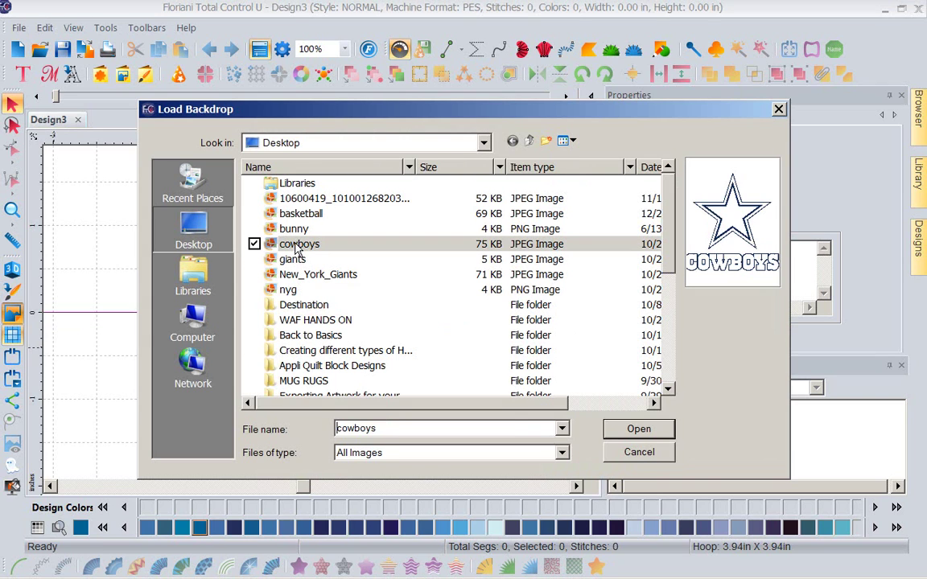
{"action": "left_click", "coordinate": [641, 432]}
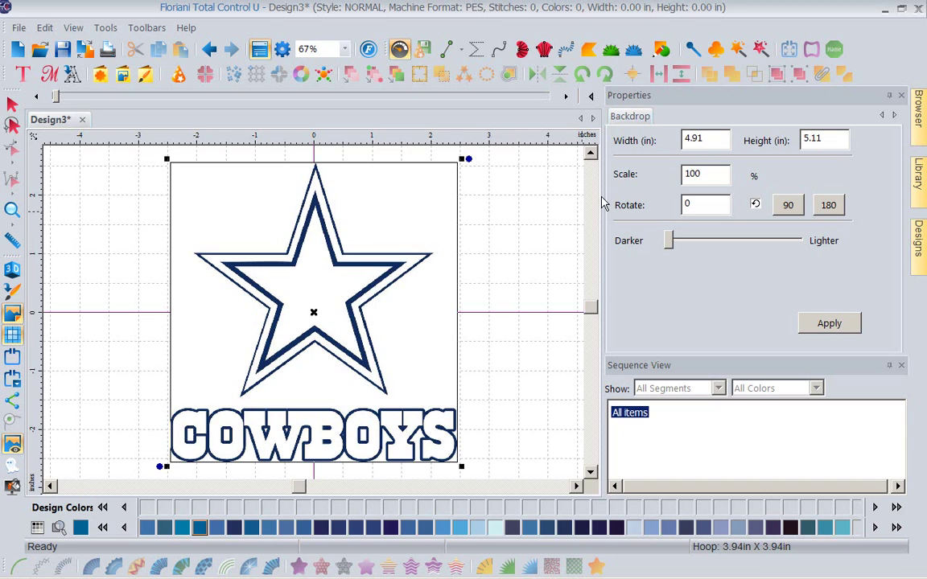
{"action": "left_click", "coordinate": [761, 50]}
- Create a new Design4, return to Design3 and magnify the star's centre
{"action": "left_click", "coordinate": [17, 49]}
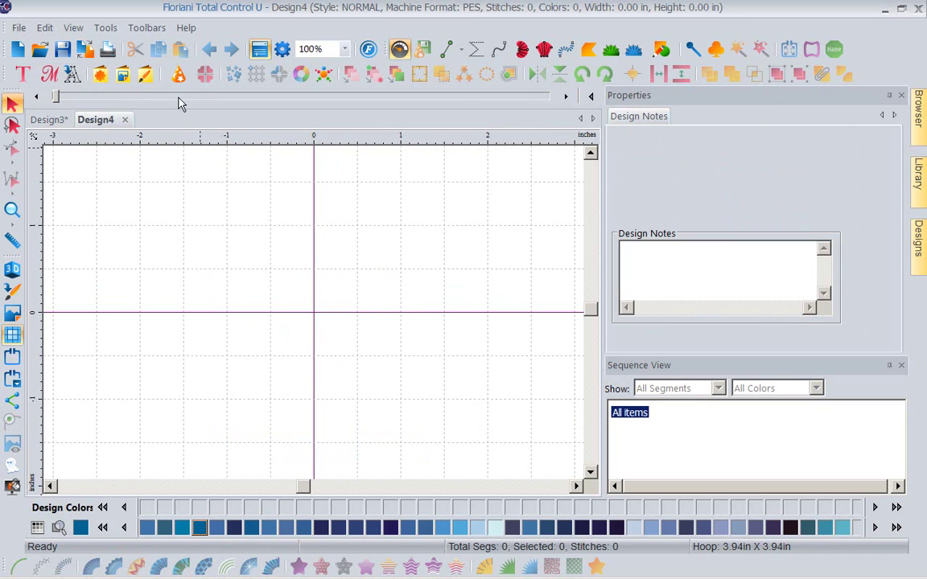
{"action": "left_click", "coordinate": [46, 120]}
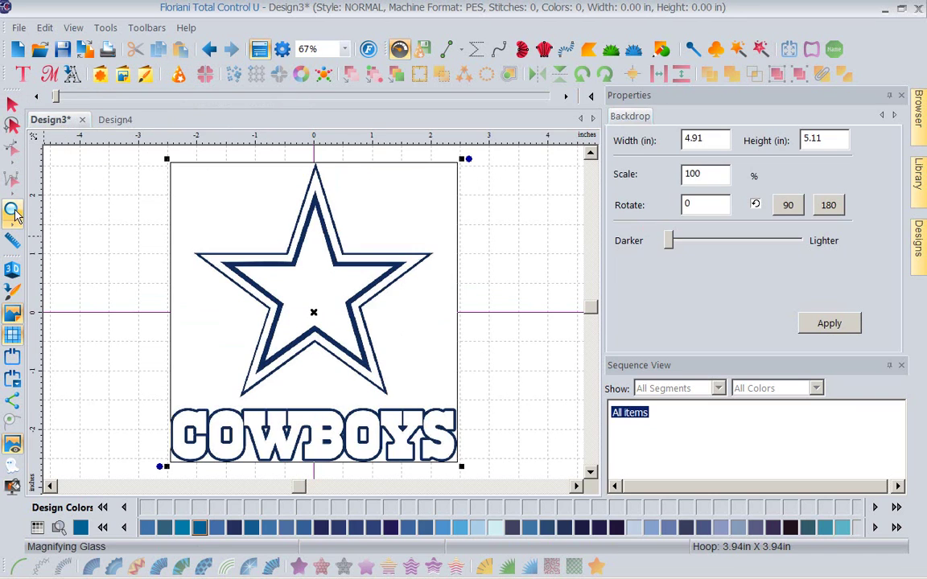
{"action": "left_click", "coordinate": [12, 210]}
{"action": "left_click_drag", "start_coordinate": [312, 280], "coordinate": [323, 290]}
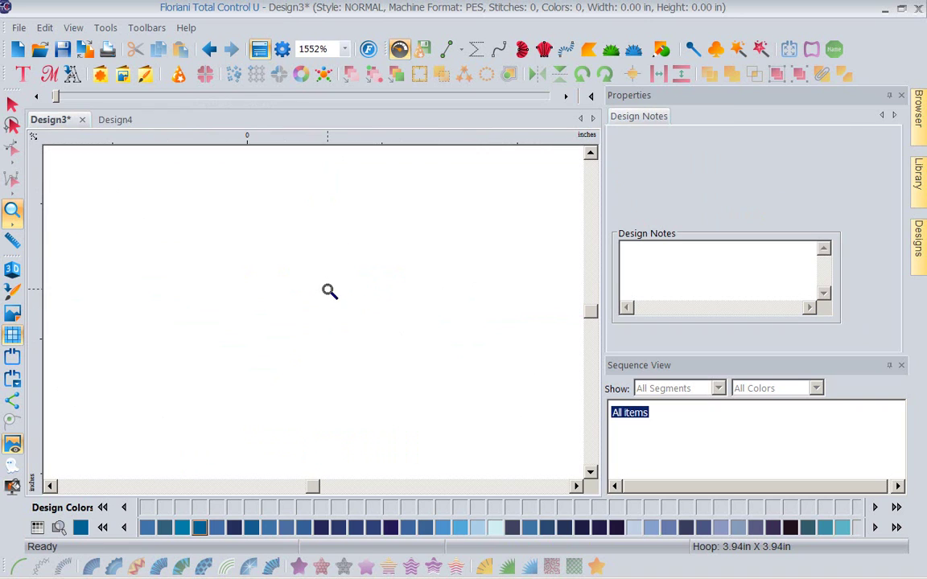
- Magnify the star's lower-left edge, then fit the whole Cowboys design in view
{"action": "left_click", "coordinate": [344, 49]}
{"action": "left_click", "coordinate": [323, 90]}
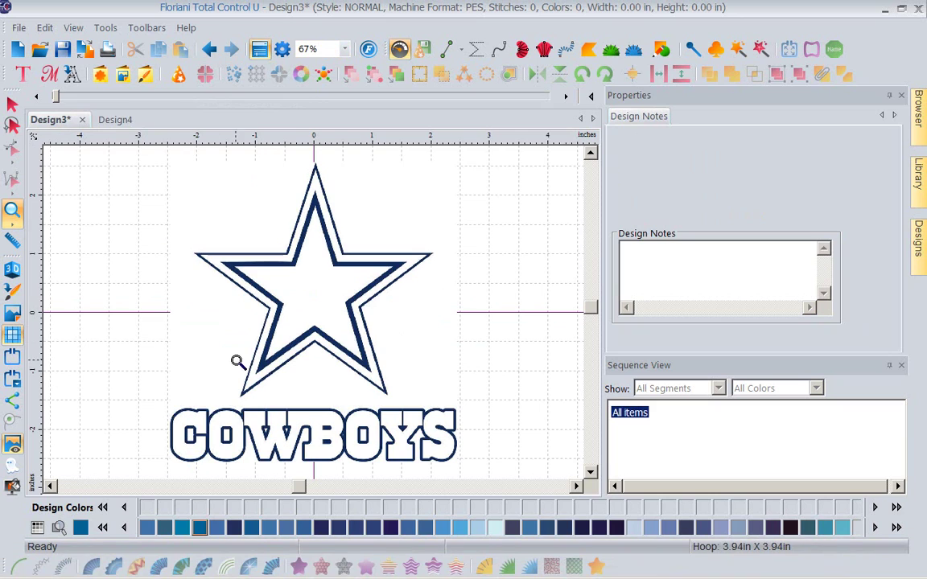
{"action": "left_click_drag", "start_coordinate": [253, 351], "coordinate": [228, 316]}
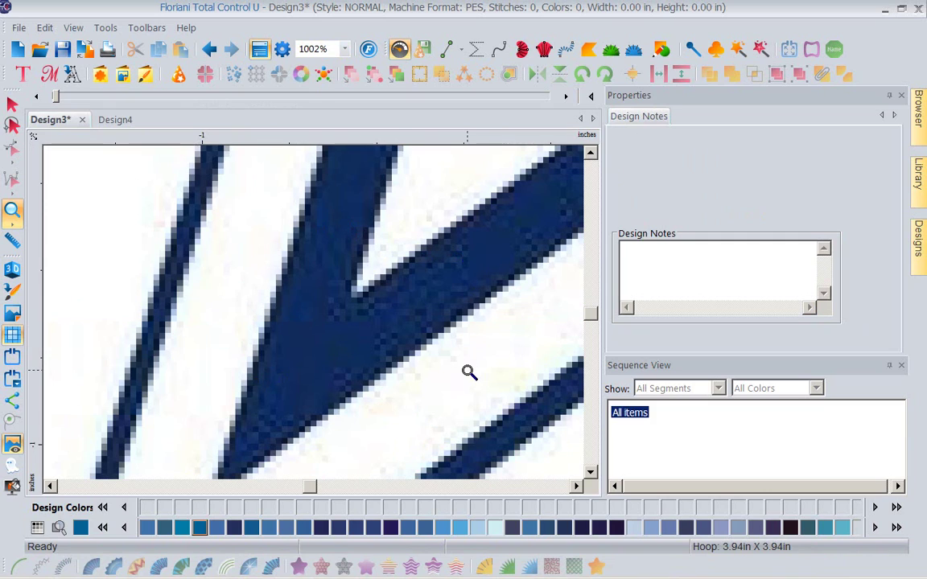
{"action": "left_click", "coordinate": [309, 46]}
{"action": "left_click", "coordinate": [307, 90]}
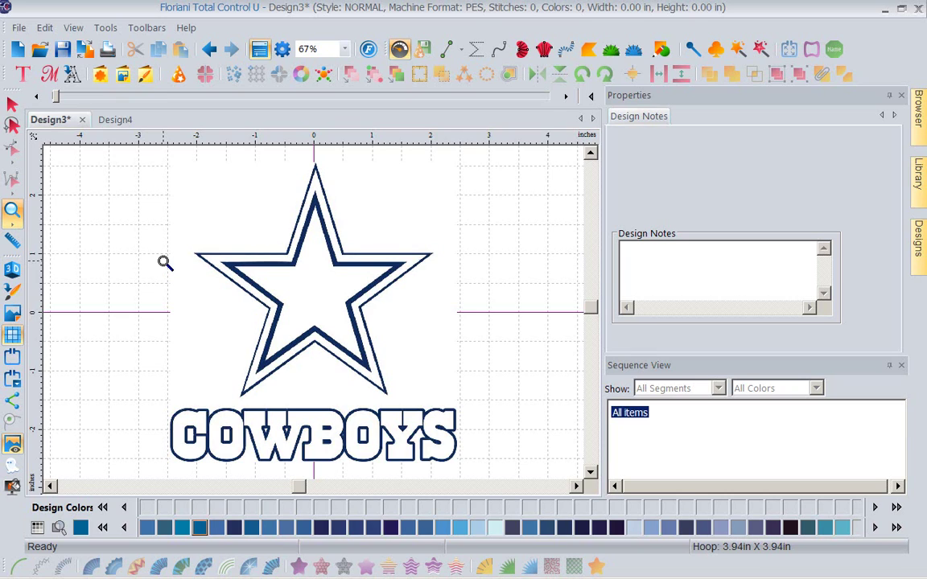
- Start a new Design5 and launch the Auto Artwork Wizard
{"action": "left_click", "coordinate": [16, 49]}
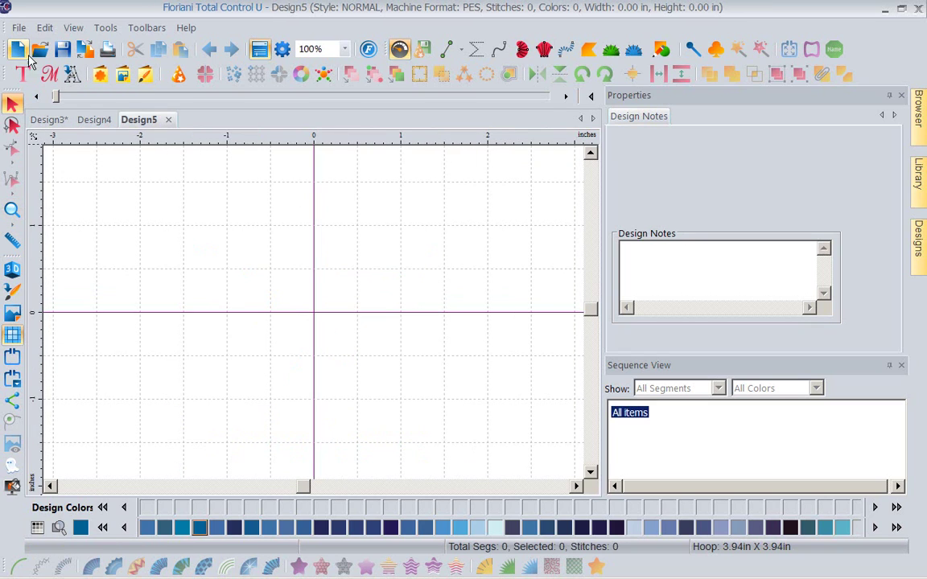
{"action": "left_click", "coordinate": [180, 80]}
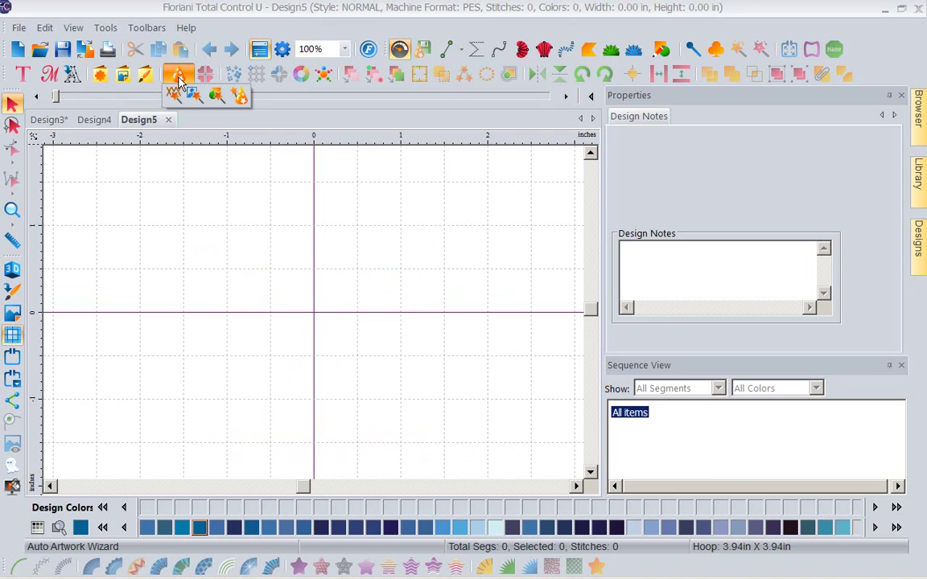
{"action": "left_click", "coordinate": [217, 98]}
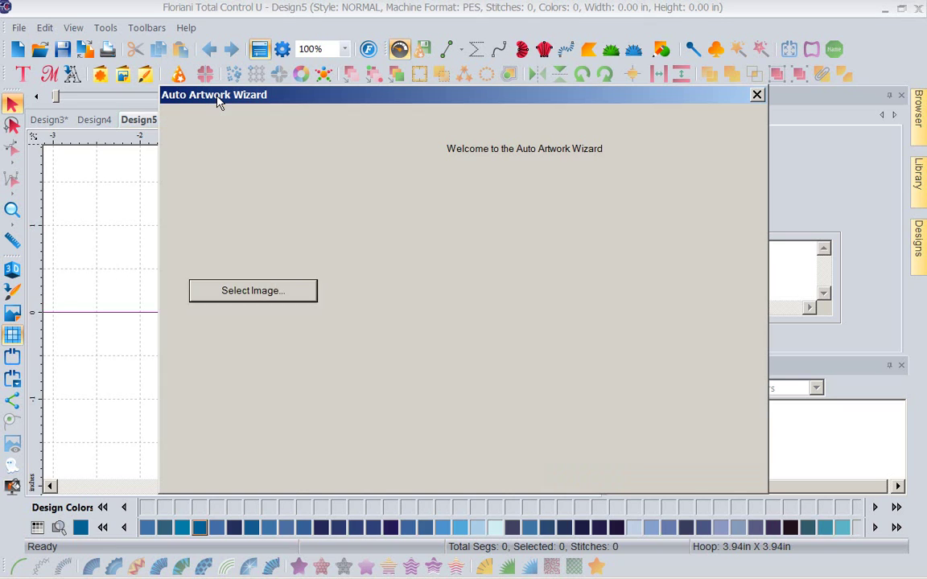
- Choose cowboys from the Desktop as the wizard's source image
{"action": "left_click", "coordinate": [256, 291]}
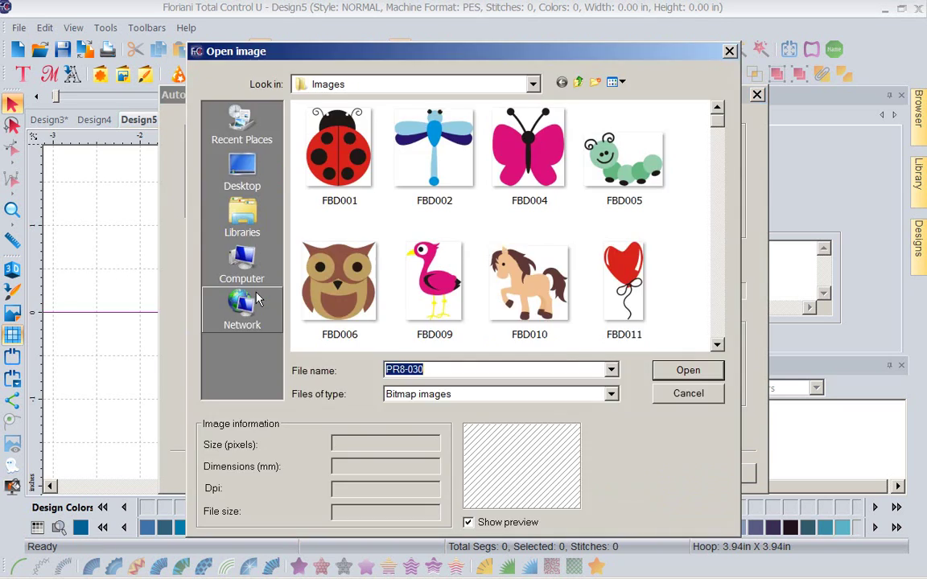
{"action": "left_click", "coordinate": [242, 186]}
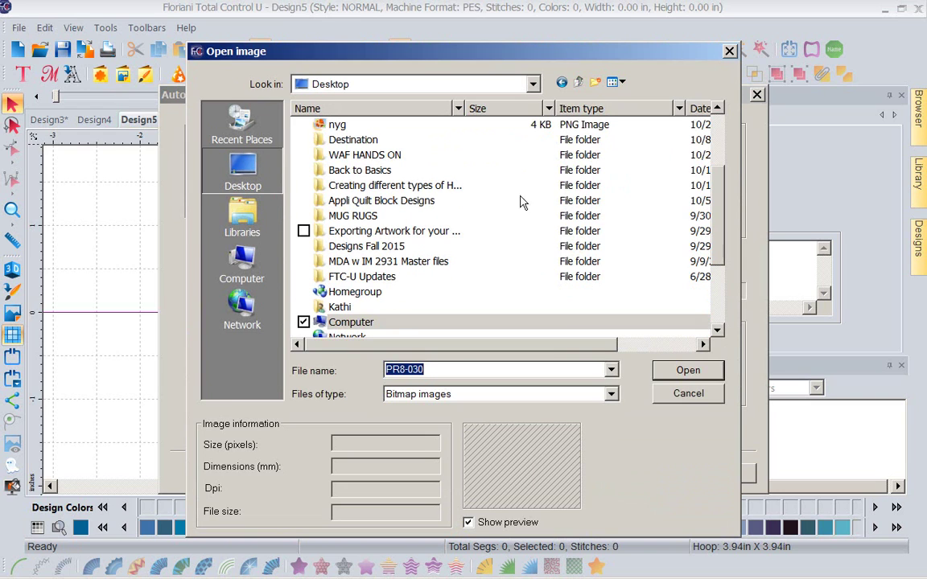
{"action": "left_click_drag", "start_coordinate": [718, 206], "coordinate": [715, 172]}
{"action": "left_click", "coordinate": [346, 188]}
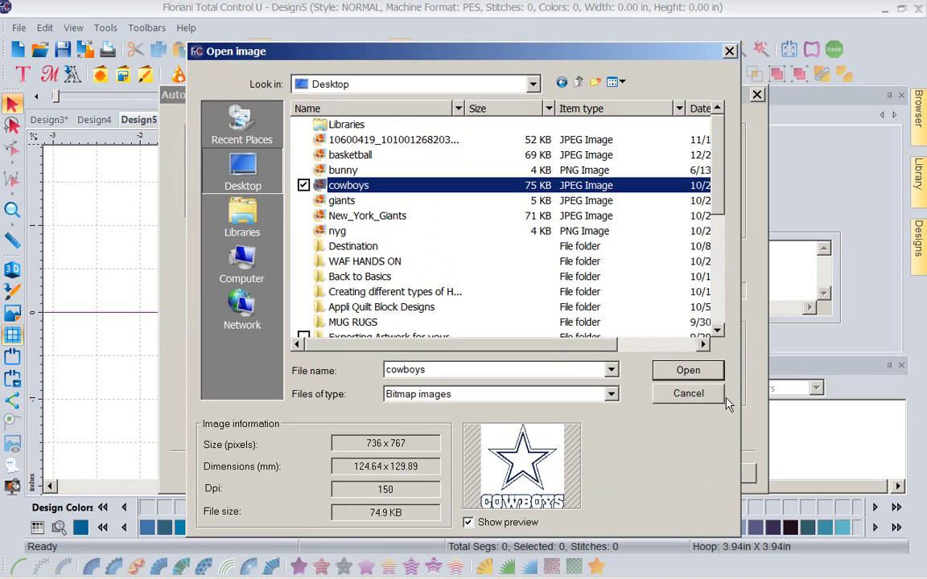
{"action": "left_click", "coordinate": [700, 376]}
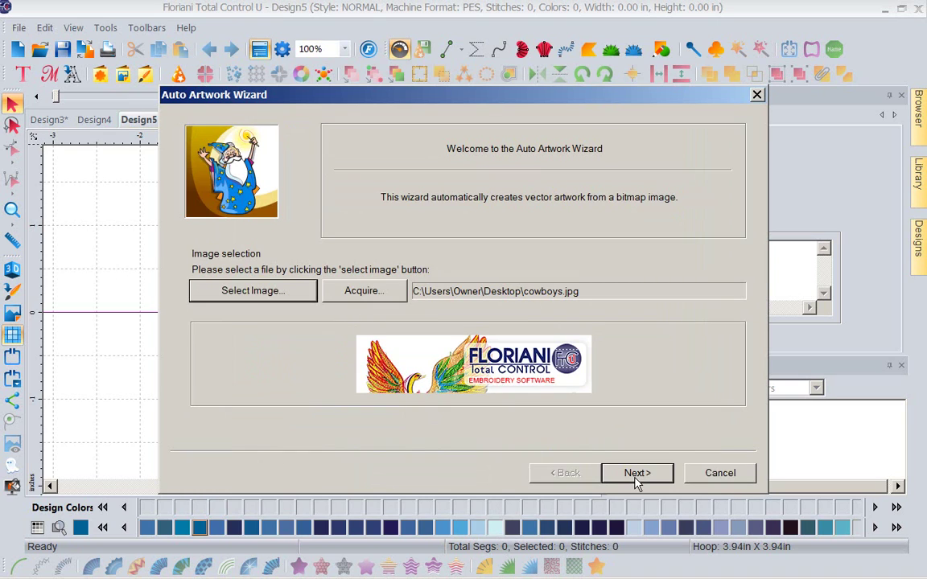
- Accept the default image size and a two-colour reduction, then finish vectorizing the Cowboys image
{"action": "left_click", "coordinate": [637, 475]}
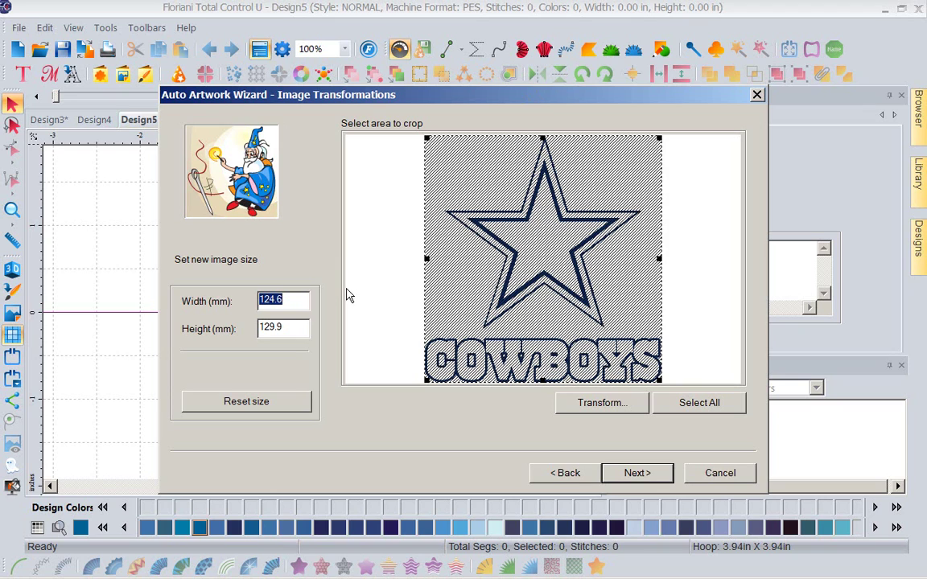
{"action": "left_click", "coordinate": [641, 475]}
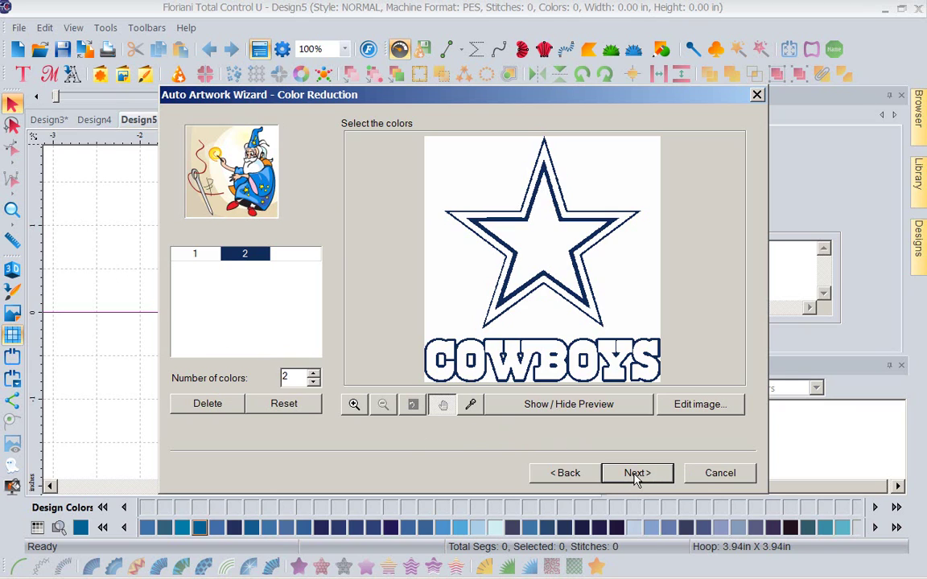
{"action": "left_click", "coordinate": [637, 480]}
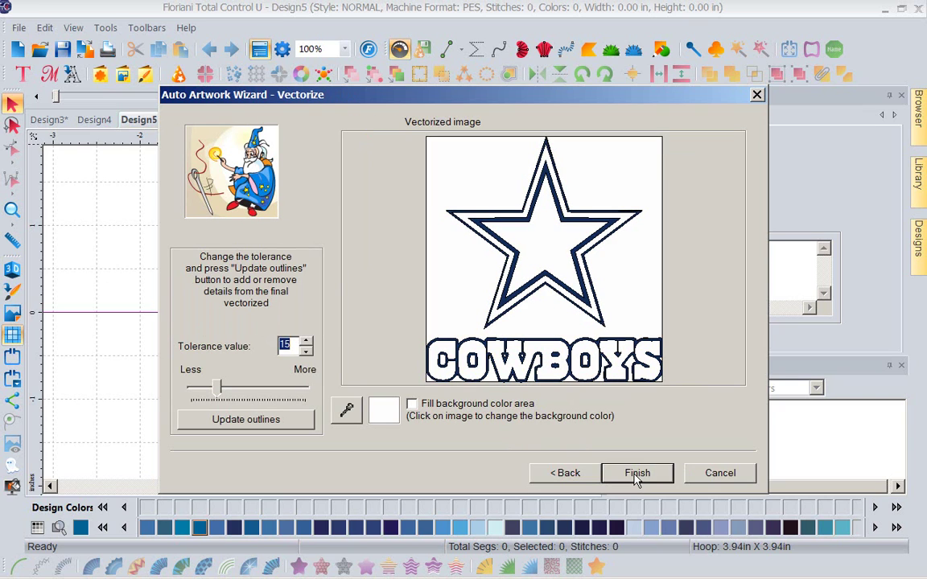
{"action": "left_click", "coordinate": [638, 475]}
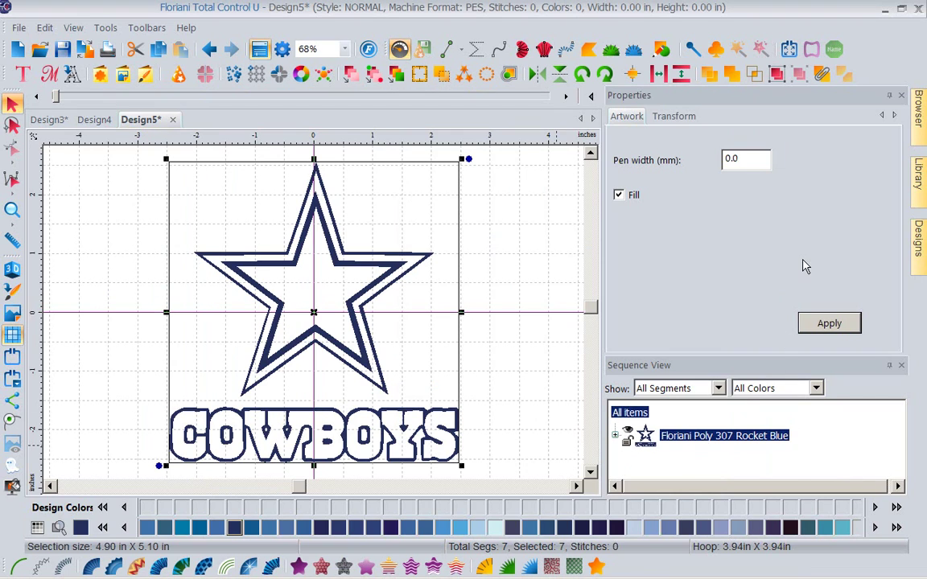
- Delete the COWBOYS letter segments in Sequence View, keeping only the two star artwork segments
{"action": "left_click", "coordinate": [902, 96]}
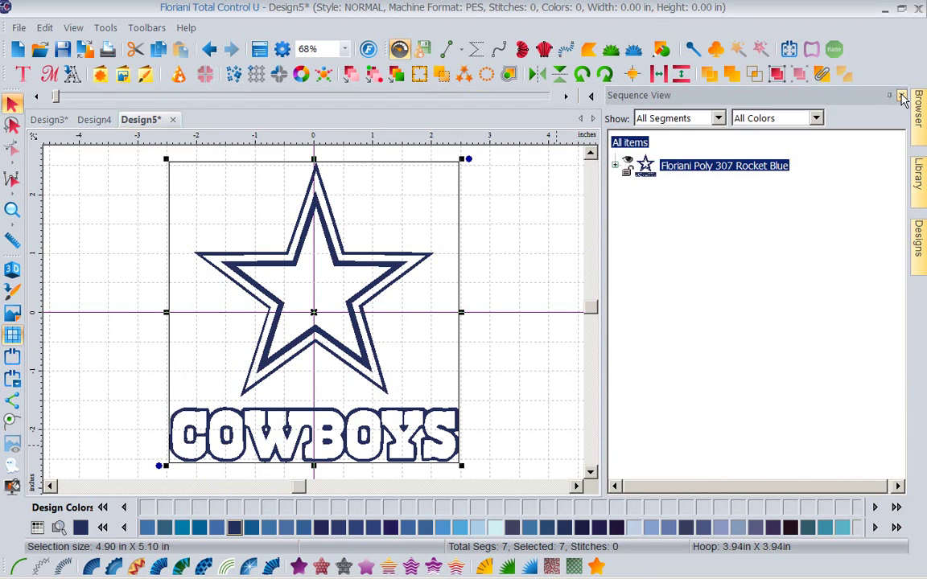
{"action": "left_click", "coordinate": [617, 166]}
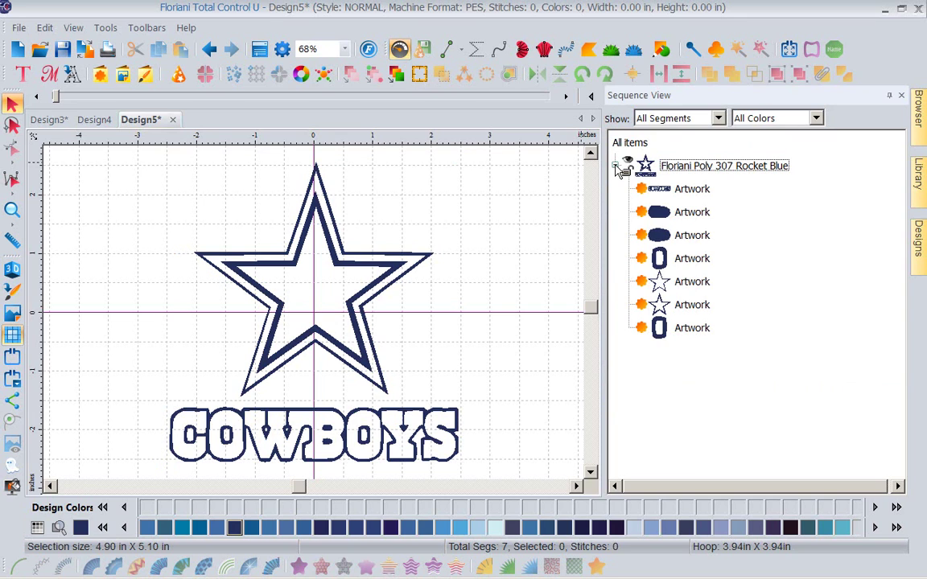
{"action": "left_click", "coordinate": [689, 189]}
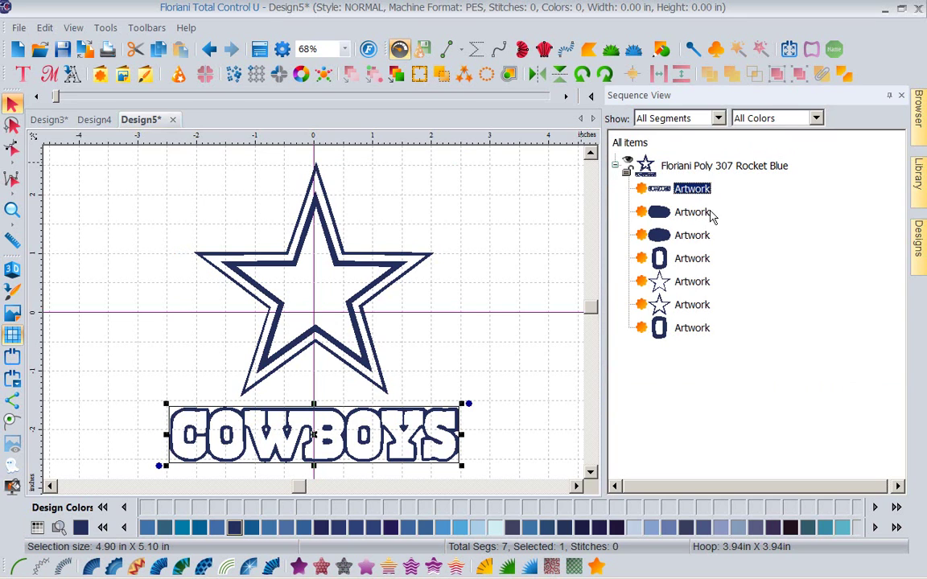
{"action": "left_click", "coordinate": [693, 213]}
{"action": "left_click", "coordinate": [693, 240]}
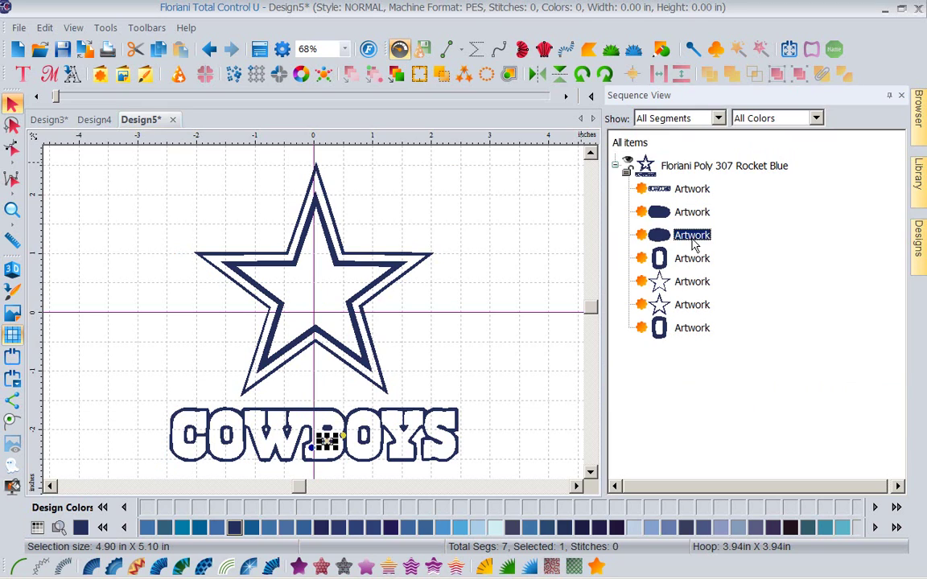
{"action": "left_click", "coordinate": [688, 260]}
{"action": "left_click", "coordinate": [694, 328]}
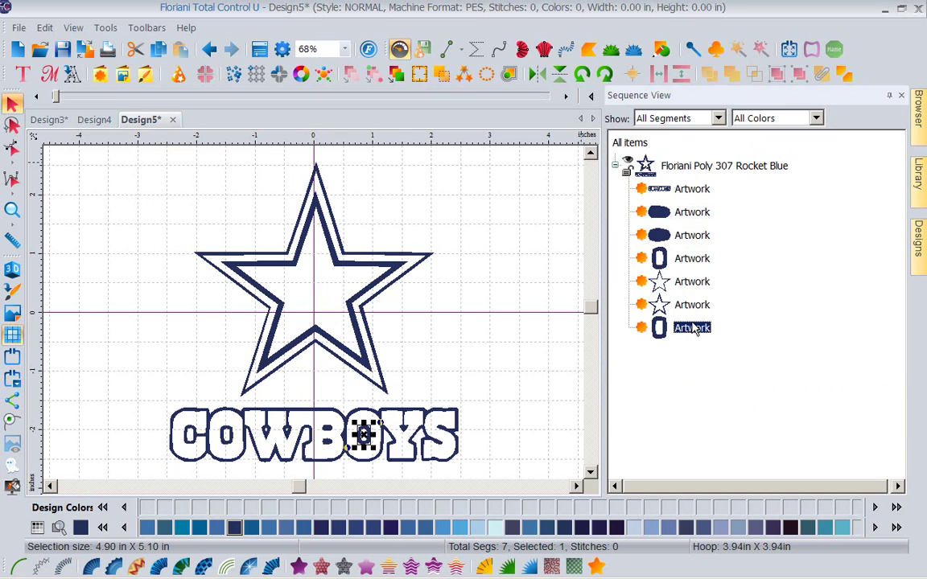
{"action": "left_click_drag", "start_coordinate": [694, 328], "coordinate": [697, 199]}
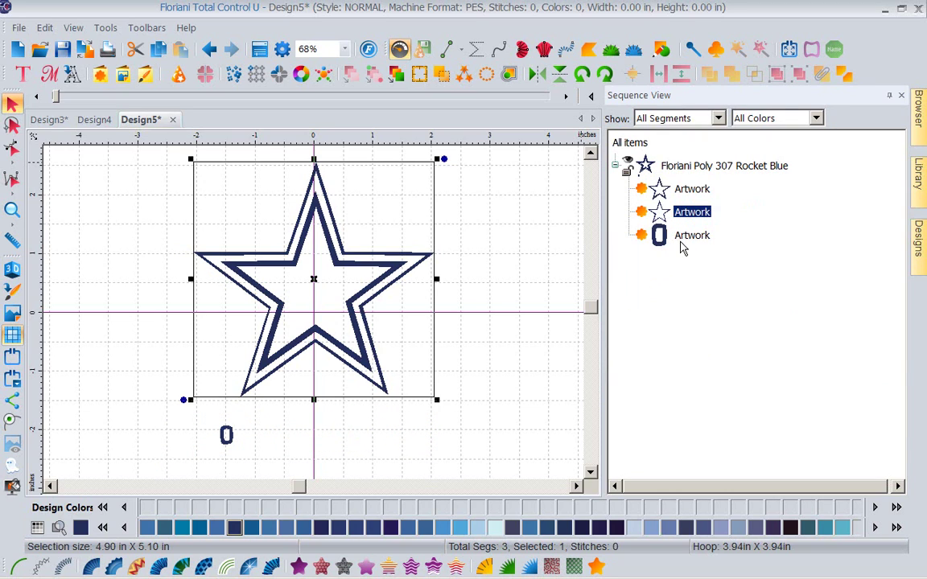
{"action": "left_click", "coordinate": [680, 238]}
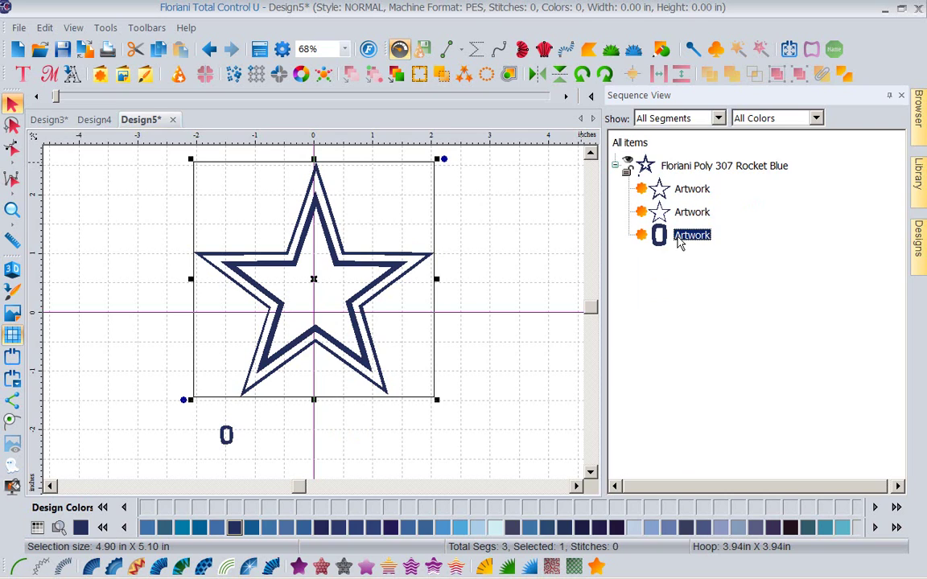
{"action": "key", "text": "Delete"}
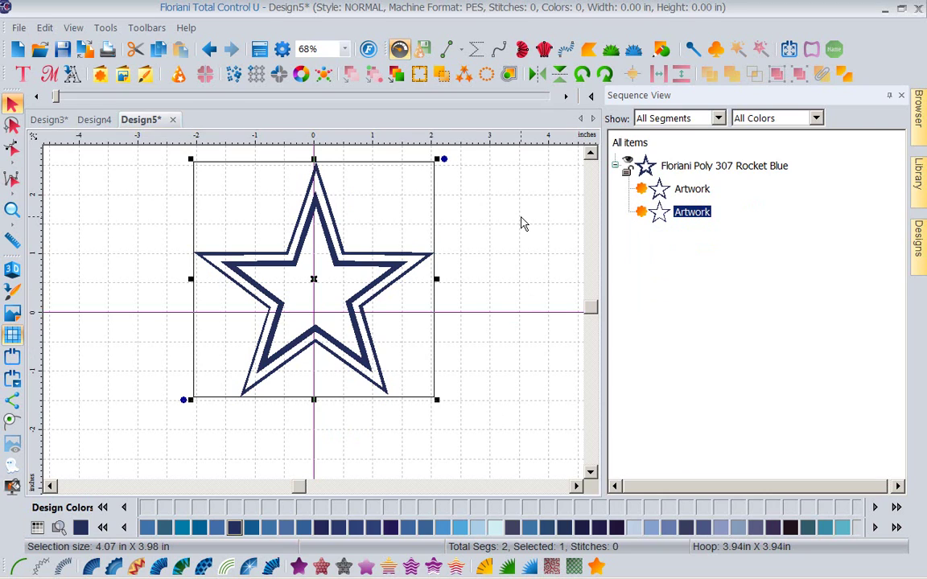
- Show the inner star artwork's properties and enlarge the properties panel
{"action": "left_click", "coordinate": [590, 155]}
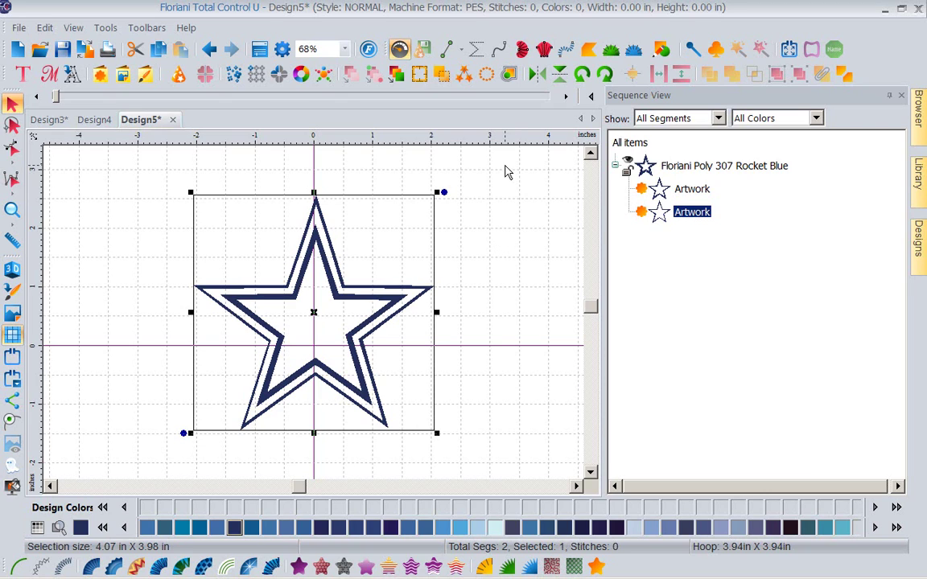
{"action": "left_click", "coordinate": [264, 51]}
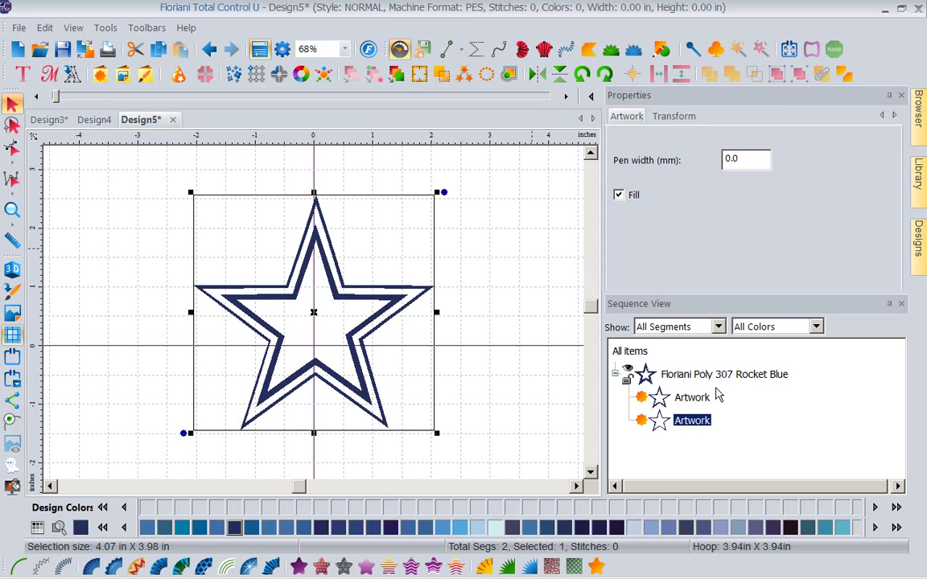
{"action": "left_click", "coordinate": [682, 400]}
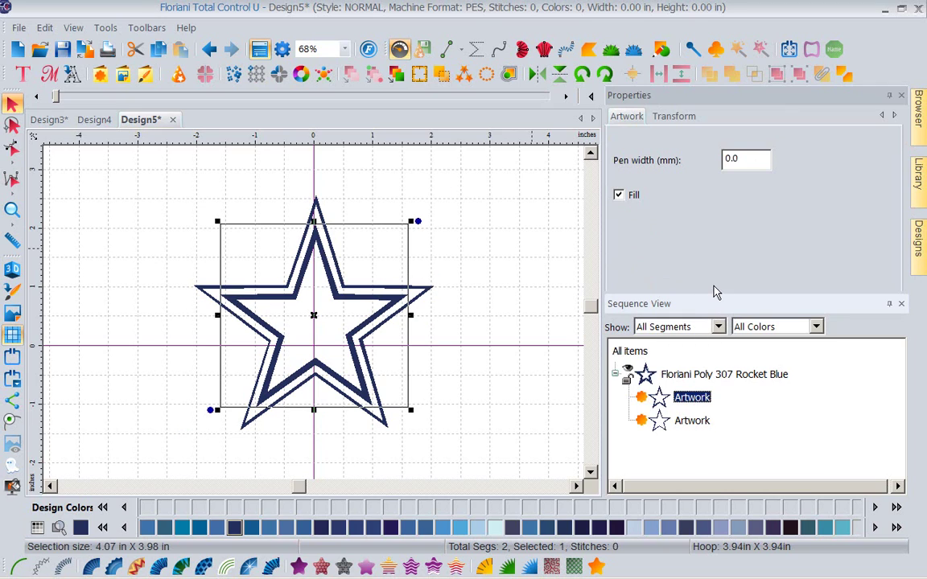
{"action": "left_click_drag", "start_coordinate": [712, 298], "coordinate": [720, 323]}
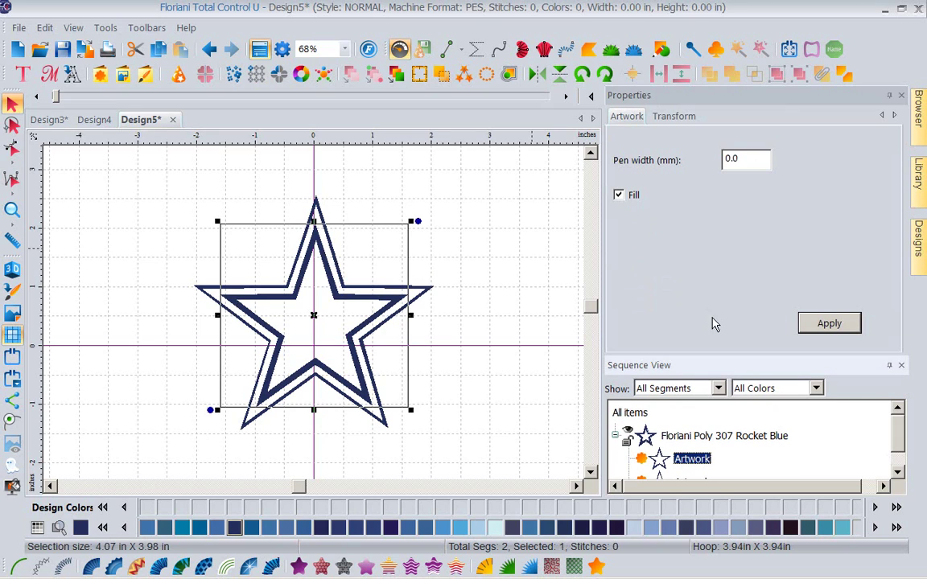
- Turn off Fill on the inner star artwork and apply it
{"action": "left_click", "coordinate": [618, 195]}
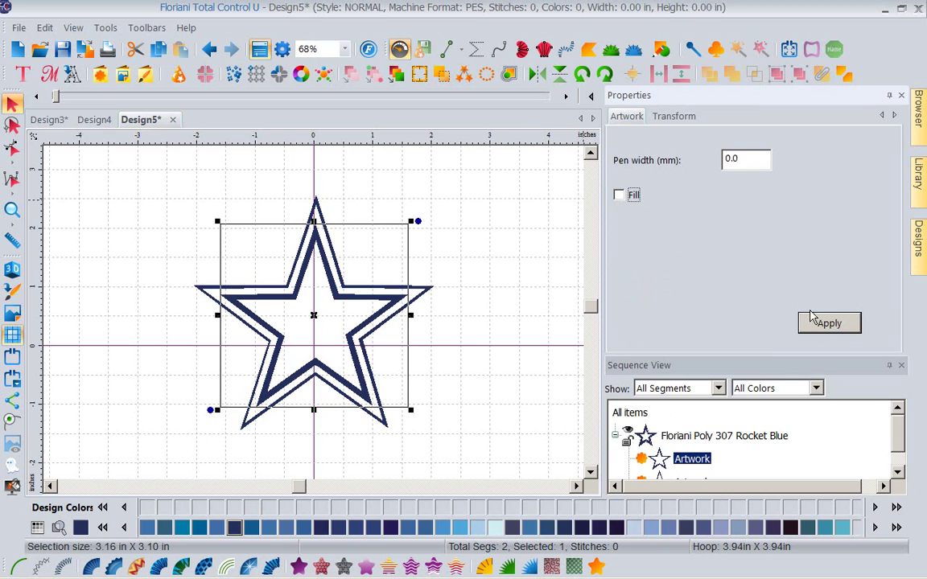
{"action": "left_click", "coordinate": [836, 326]}
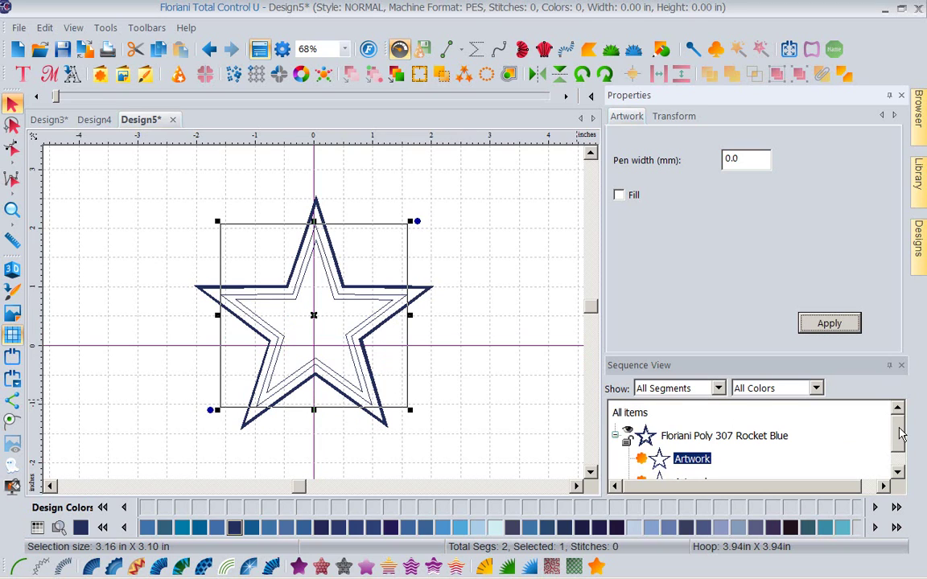
{"action": "scroll", "coordinate": [764, 447], "scroll_direction": "down", "scroll_amount": 1}
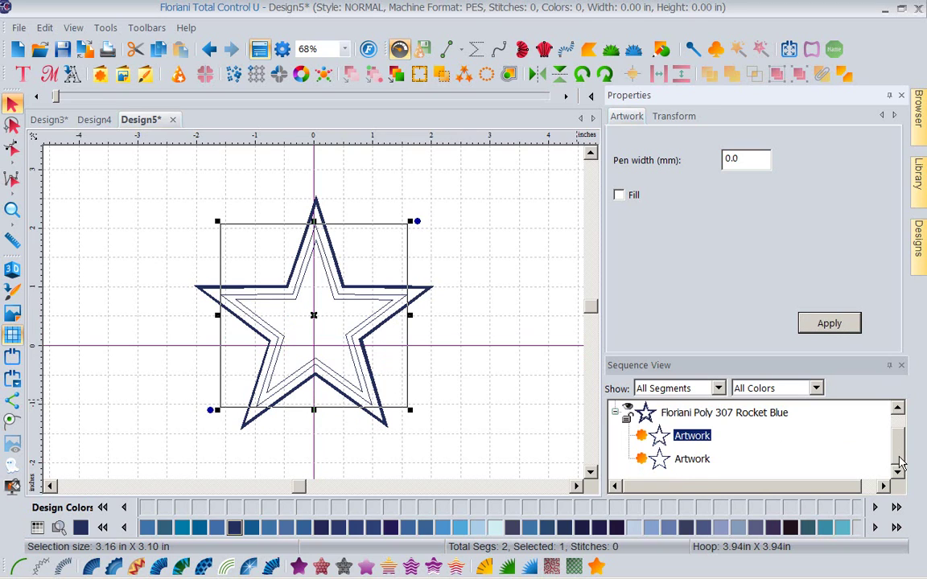
- Turn off Fill on the outer star artwork, apply, and reselect the inner star
{"action": "left_click", "coordinate": [688, 459]}
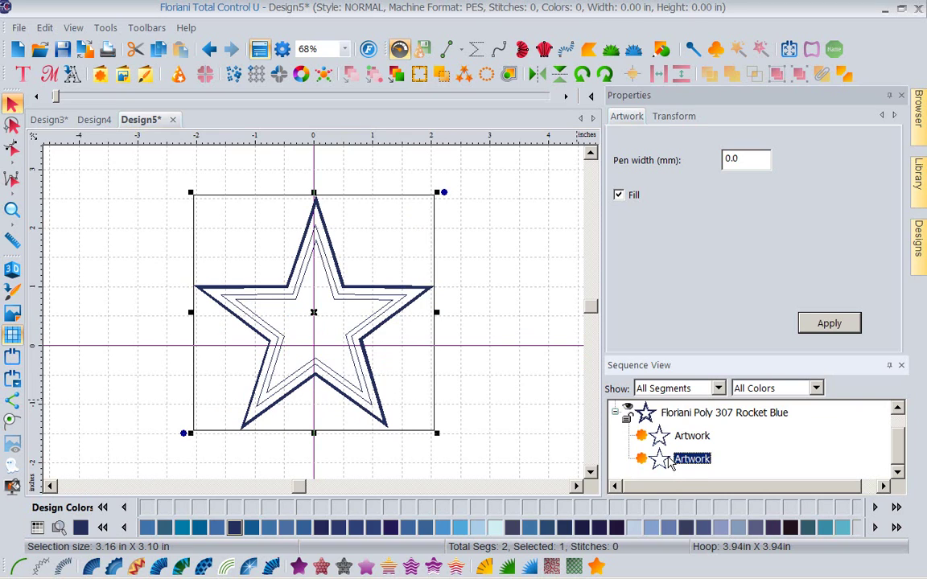
{"action": "left_click", "coordinate": [617, 196]}
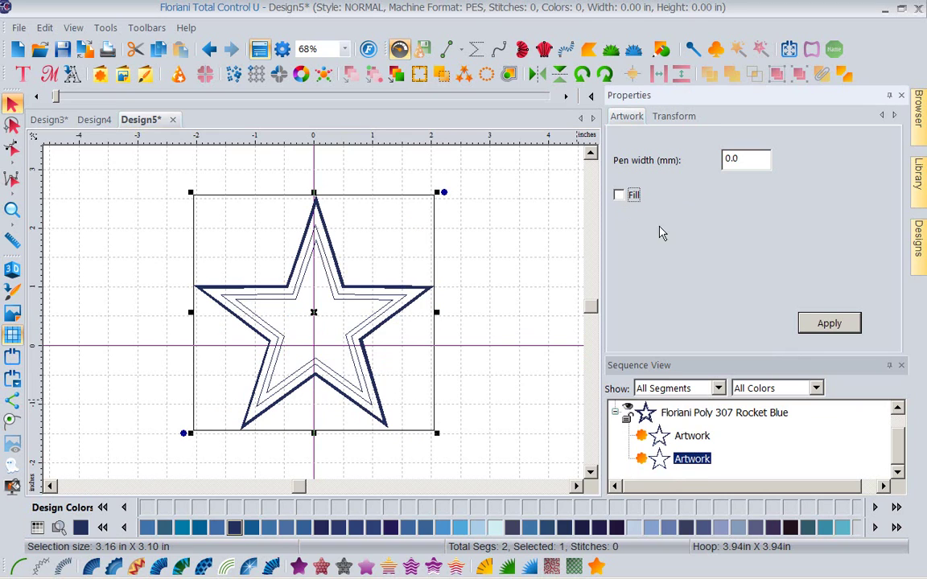
{"action": "left_click", "coordinate": [829, 325]}
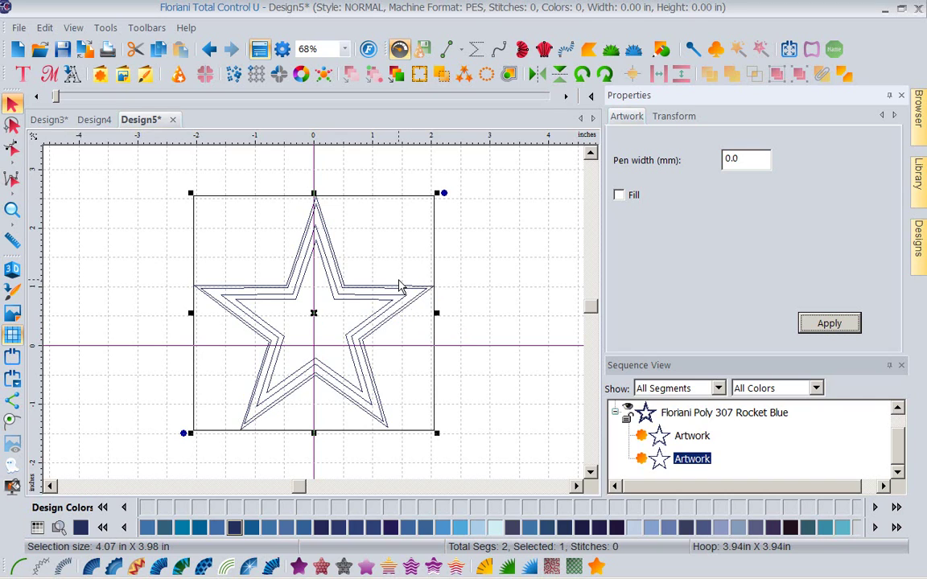
{"action": "left_click", "coordinate": [692, 436]}
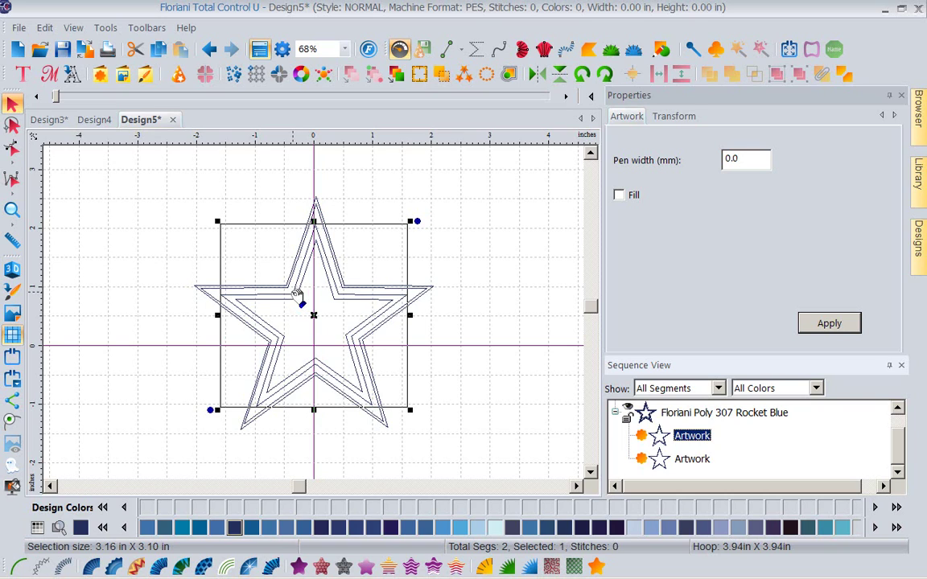
- Break the inner and outer star artwork apart into separate outline paths
{"action": "left_click", "coordinate": [843, 74]}
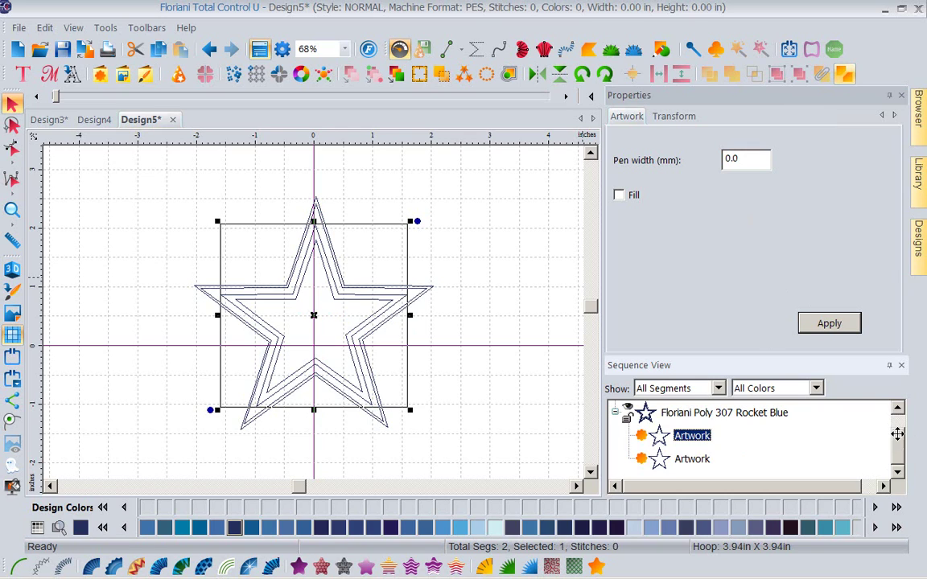
{"action": "left_click_drag", "start_coordinate": [898, 408], "coordinate": [897, 412]}
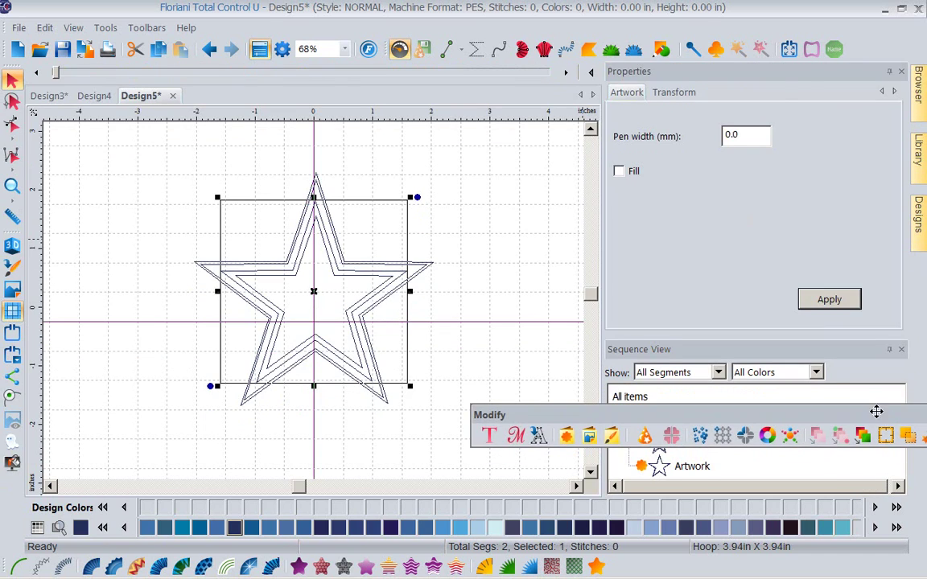
{"action": "double_click", "coordinate": [875, 415]}
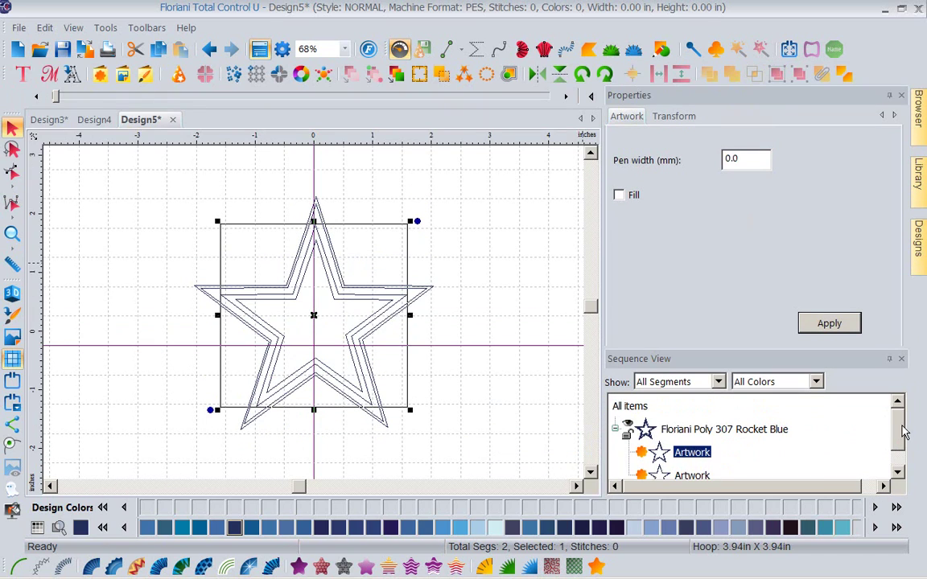
{"action": "left_click_drag", "start_coordinate": [898, 430], "coordinate": [898, 448]}
{"action": "left_click", "coordinate": [694, 453]}
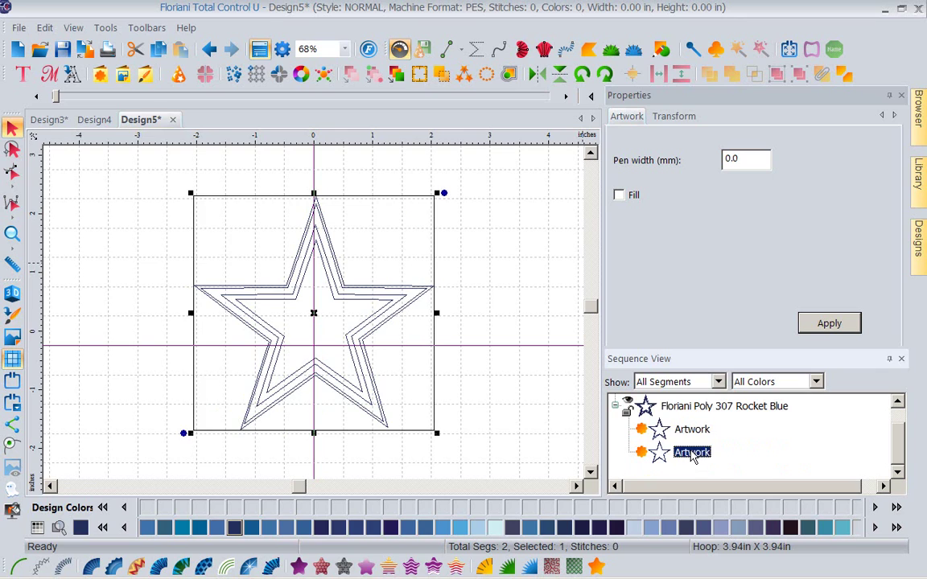
{"action": "left_click", "coordinate": [847, 76]}
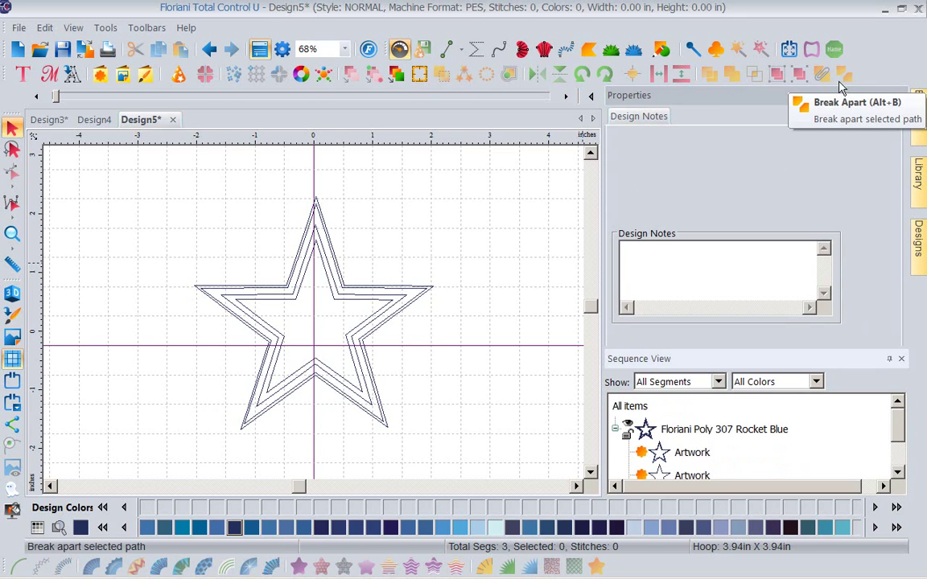
{"action": "left_click_drag", "start_coordinate": [901, 429], "coordinate": [899, 452]}
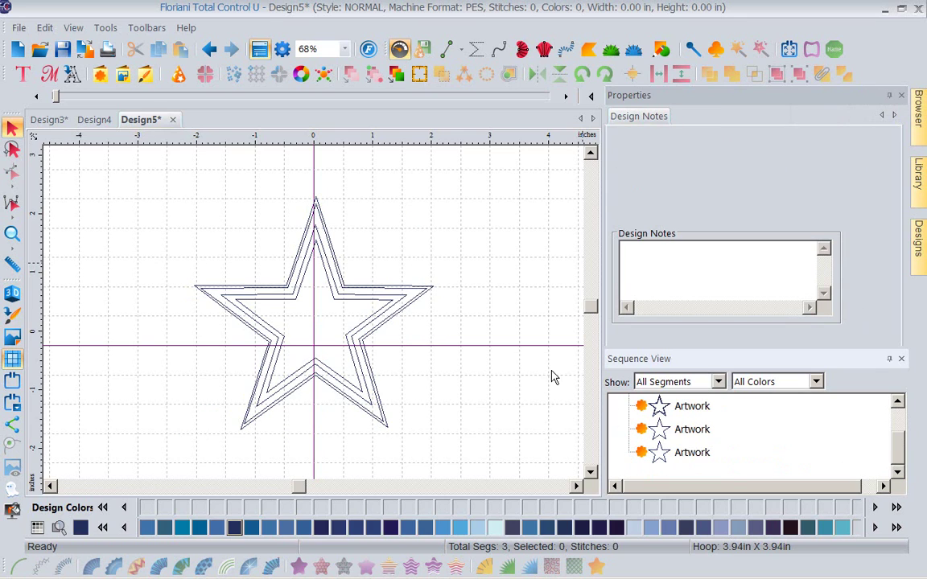
{"action": "left_click", "coordinate": [660, 408]}
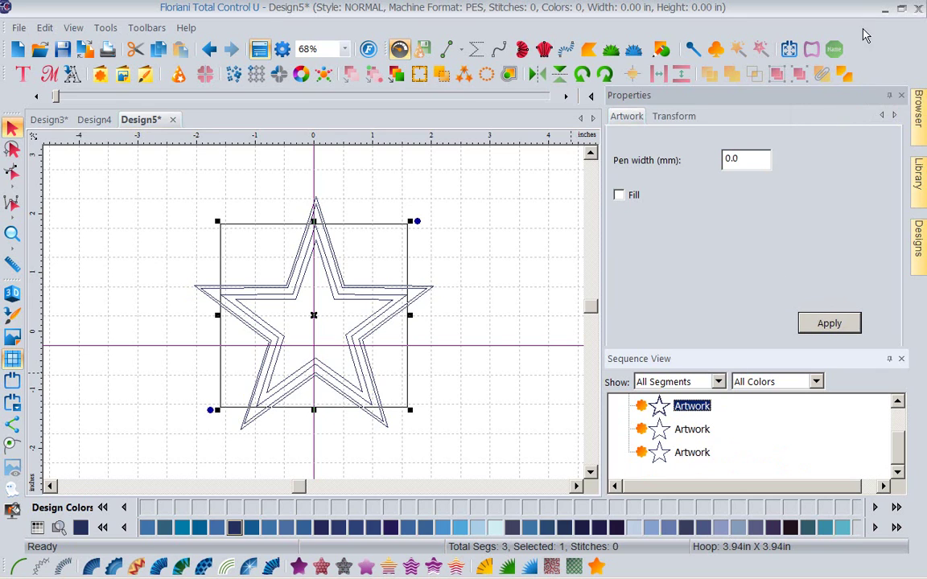
{"action": "left_click", "coordinate": [845, 84]}
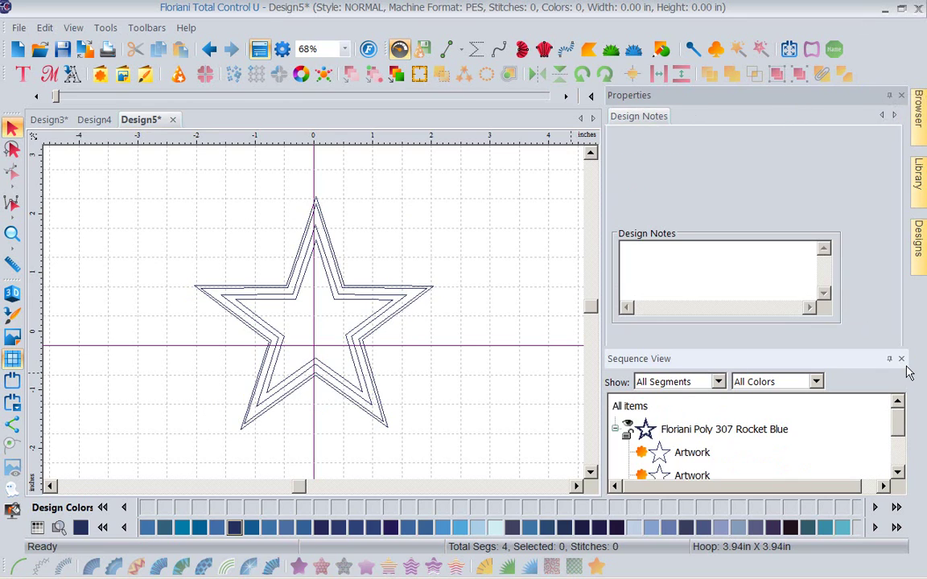
{"action": "left_click_drag", "start_coordinate": [897, 439], "coordinate": [900, 461]}
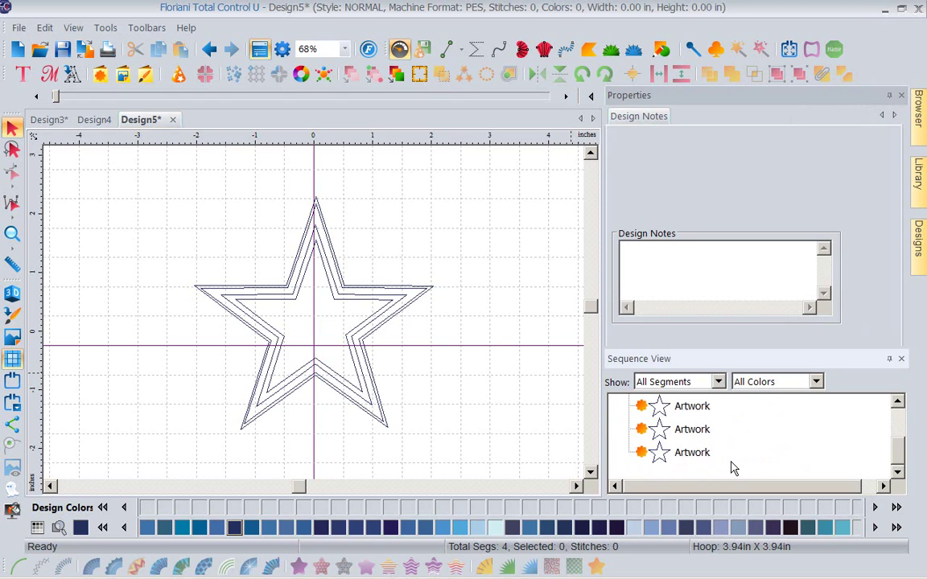
- Compare the resulting artwork paths one by one, then clear the selection
{"action": "left_click", "coordinate": [683, 456]}
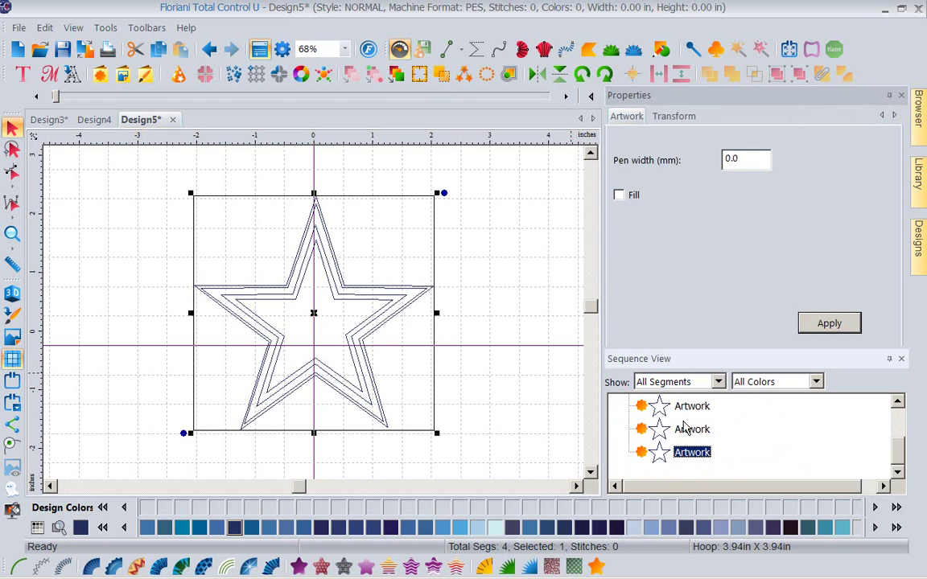
{"action": "left_click", "coordinate": [685, 431]}
{"action": "left_click", "coordinate": [684, 407]}
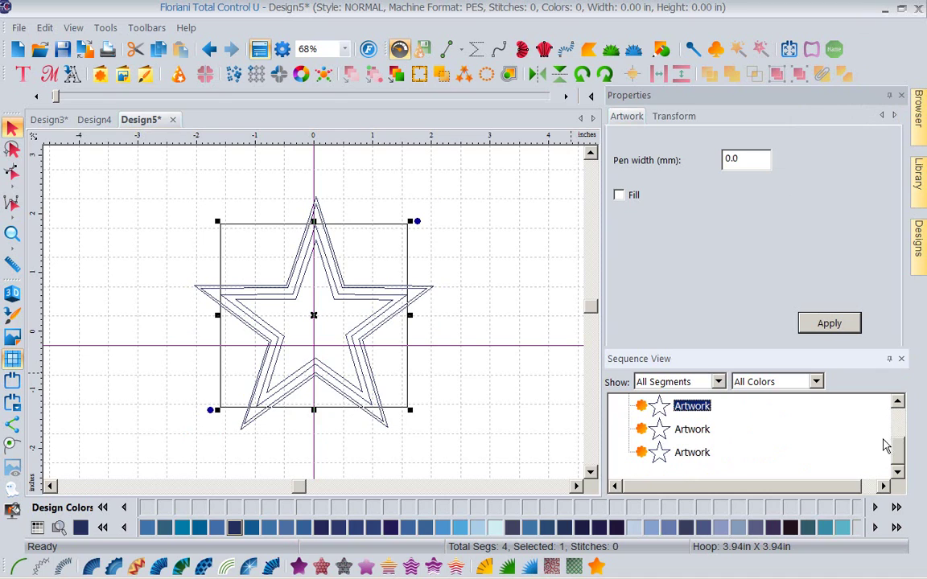
{"action": "left_click_drag", "start_coordinate": [895, 442], "coordinate": [898, 420]}
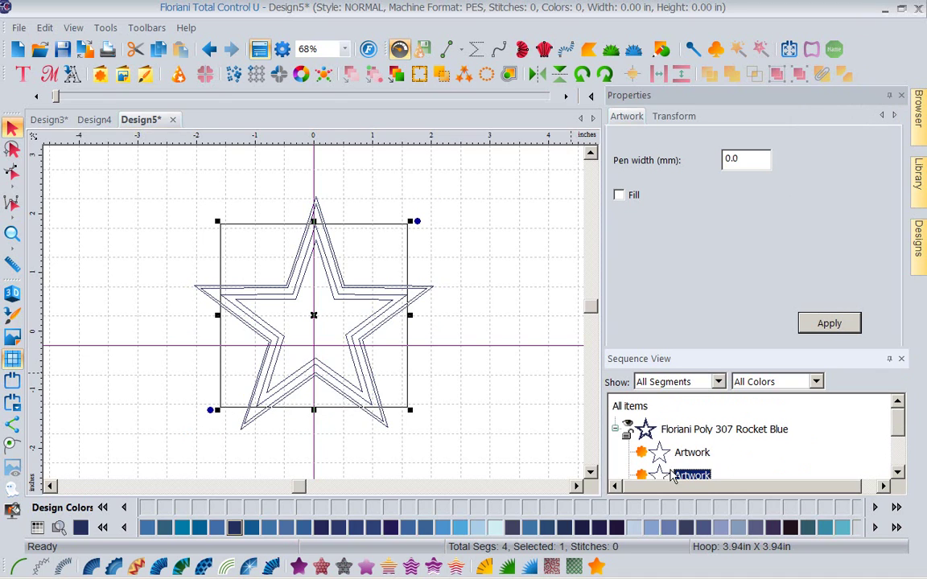
{"action": "left_click_drag", "start_coordinate": [897, 425], "coordinate": [891, 464]}
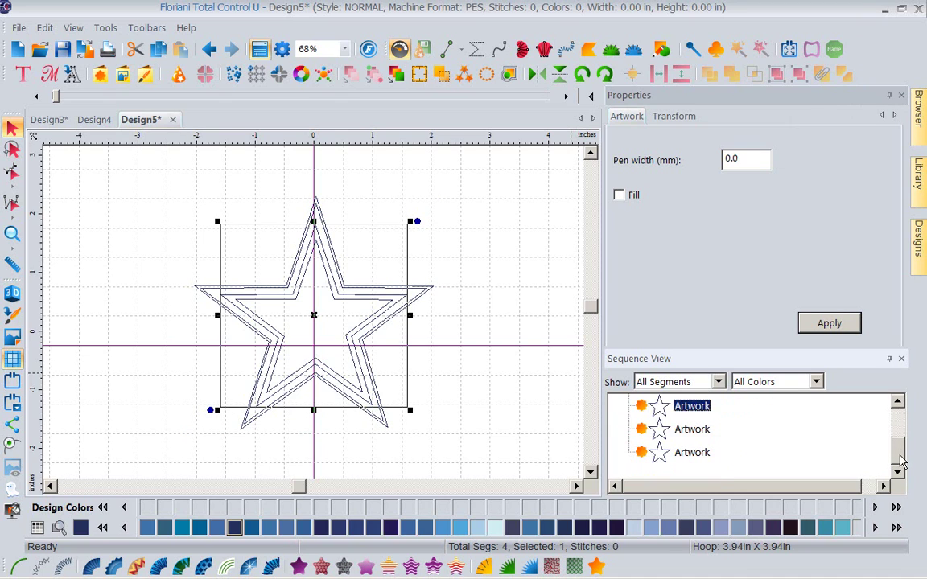
{"action": "left_click", "coordinate": [676, 454]}
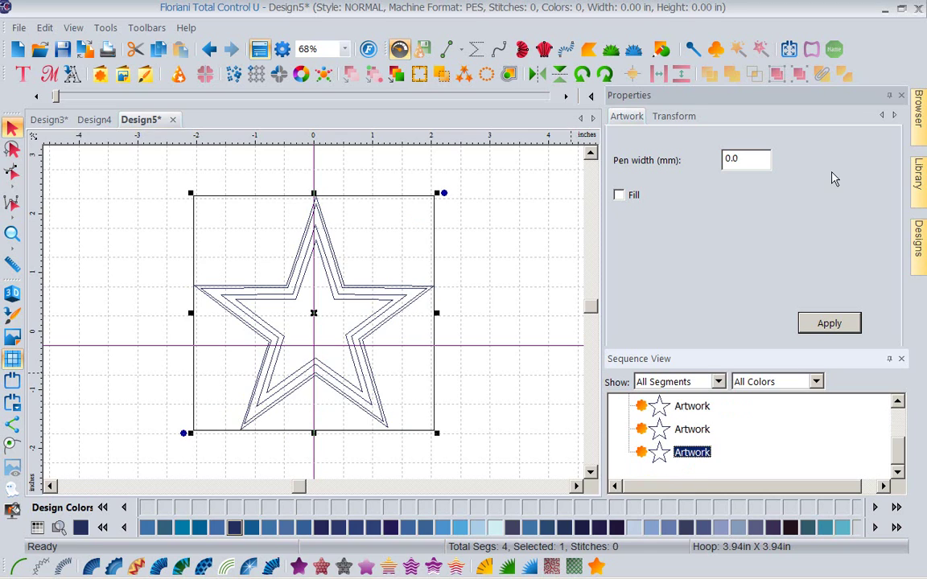
{"action": "left_click", "coordinate": [688, 433]}
{"action": "left_click", "coordinate": [683, 407]}
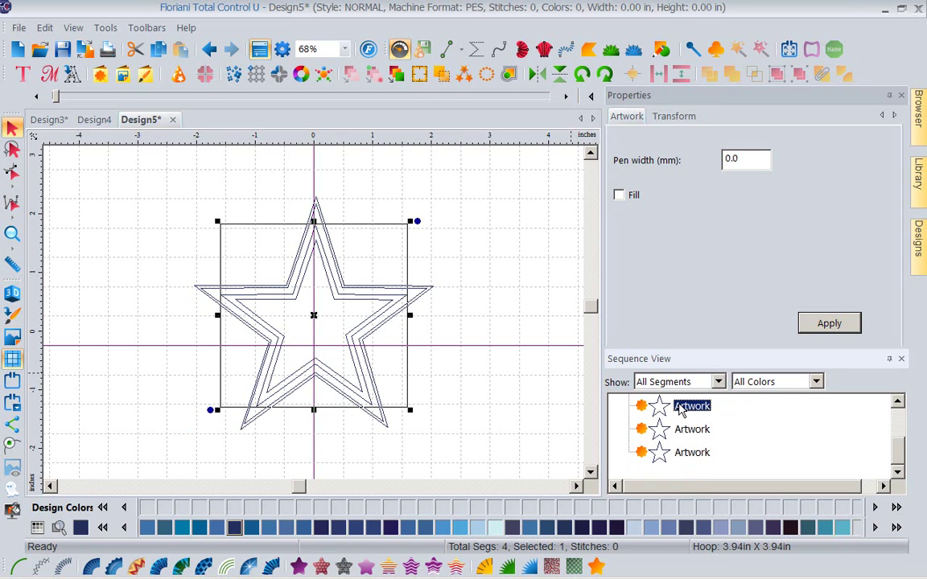
{"action": "left_click", "coordinate": [519, 401]}
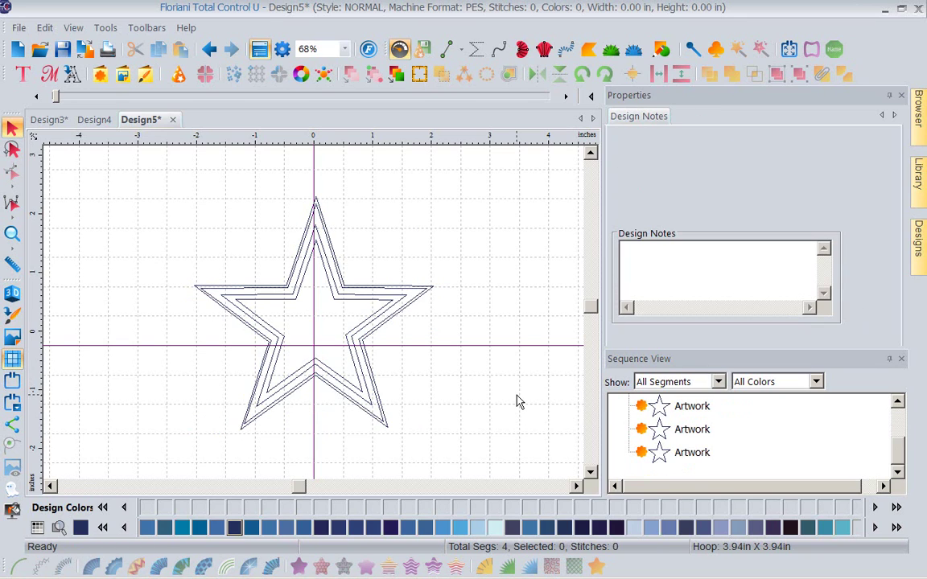
- Delete the extra inner trapping outline from the star
{"action": "left_click", "coordinate": [668, 452]}
{"action": "left_click", "coordinate": [513, 319]}
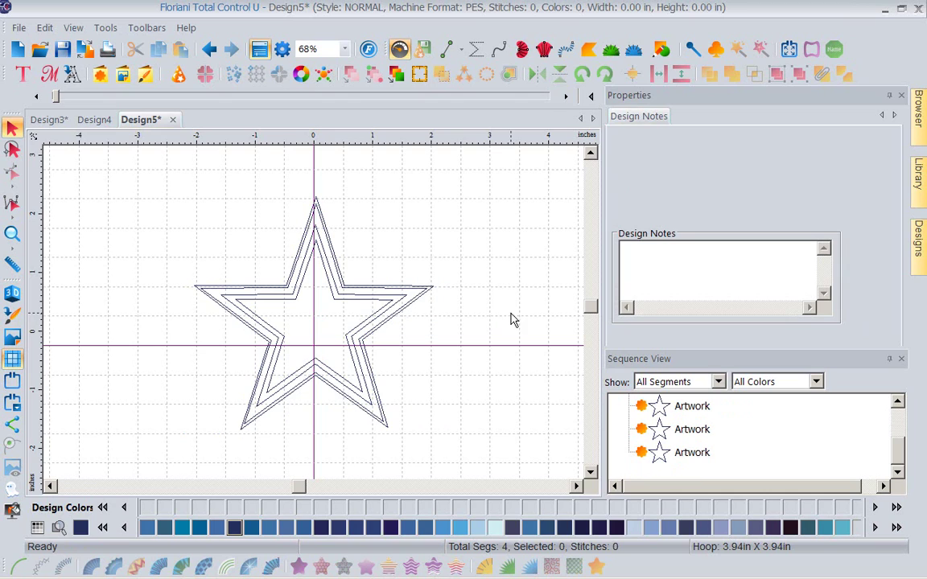
{"action": "left_click", "coordinate": [346, 304]}
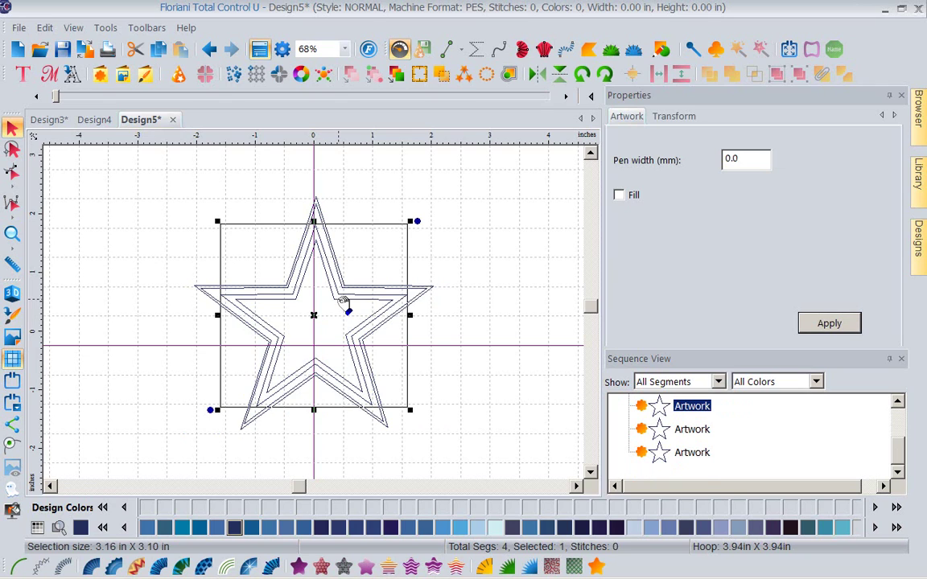
{"action": "key", "text": "Delete"}
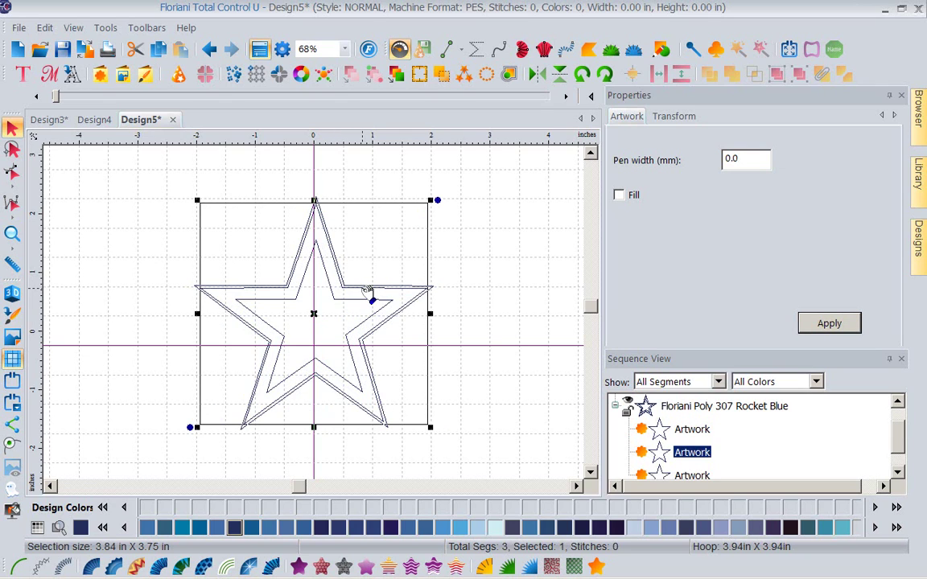
{"action": "left_click", "coordinate": [408, 296]}
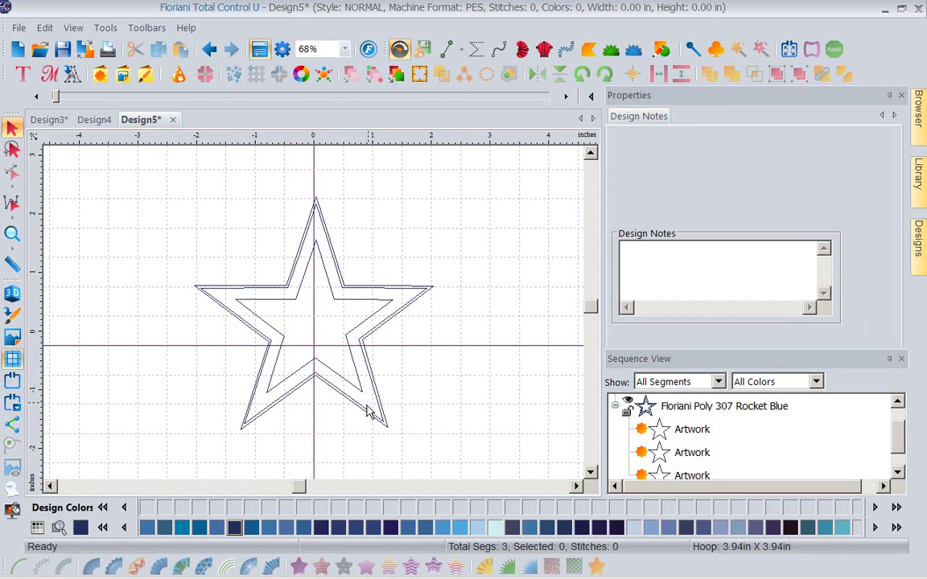
- Identify the outermost star outline among the remaining paths and delete it
{"action": "left_click", "coordinate": [383, 428]}
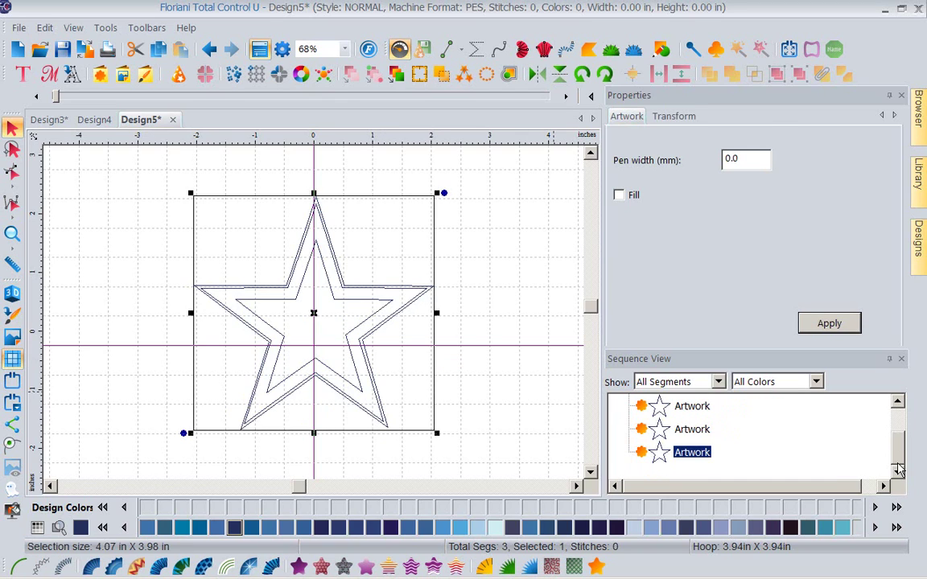
{"action": "scroll", "coordinate": [898, 400], "scroll_direction": "up", "scroll_amount": 2}
{"action": "left_click", "coordinate": [686, 456]}
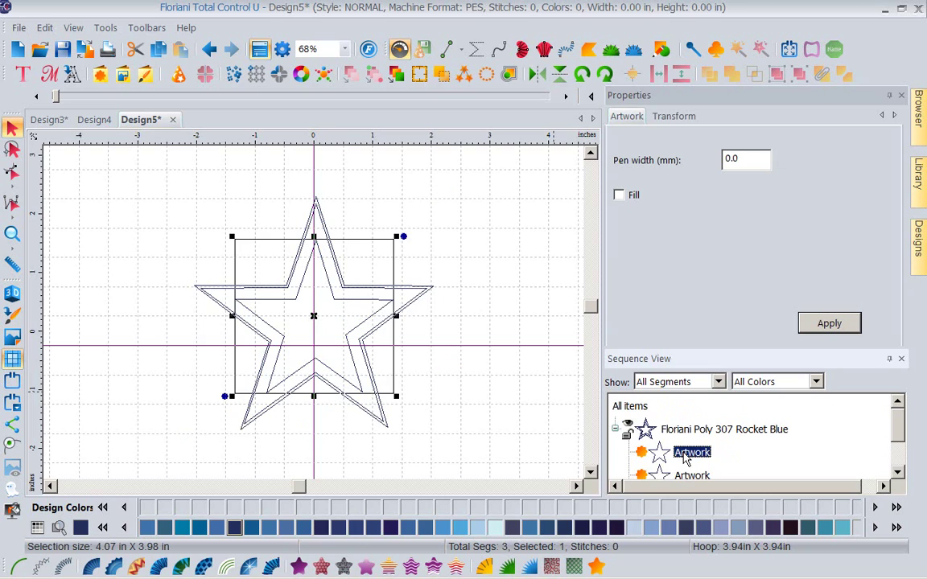
{"action": "key", "text": "Down"}
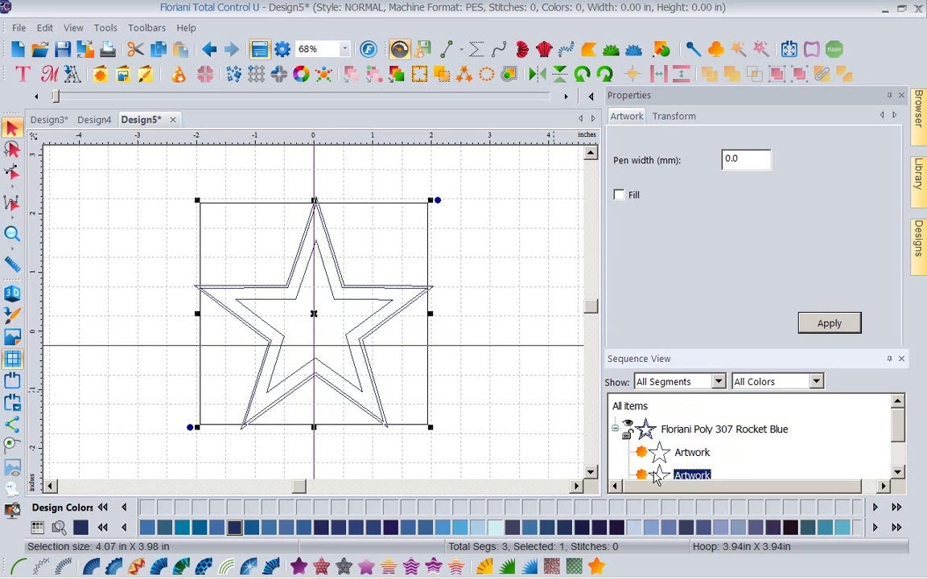
{"action": "scroll", "coordinate": [842, 472], "scroll_direction": "down", "scroll_amount": 1}
{"action": "scroll", "coordinate": [807, 426], "scroll_direction": "down", "scroll_amount": 1}
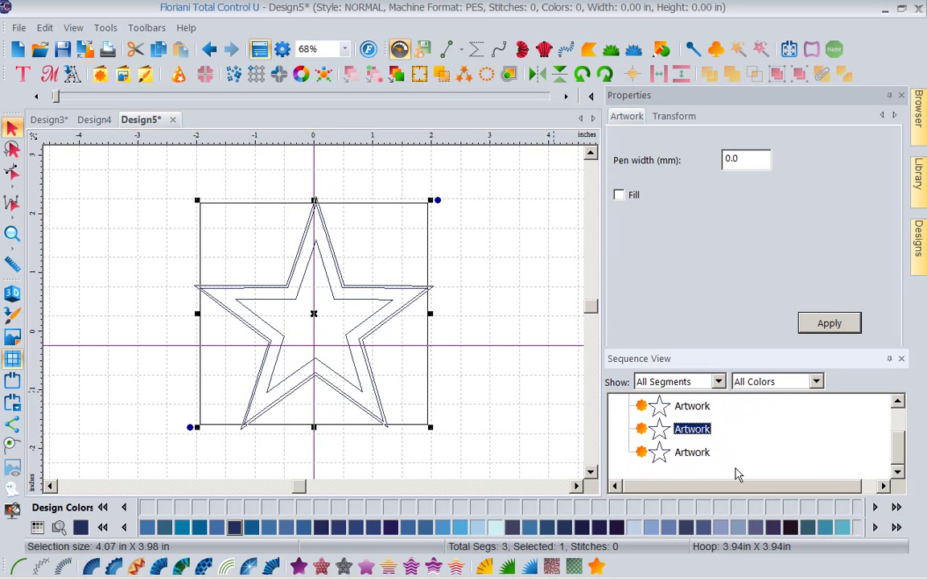
{"action": "left_click", "coordinate": [700, 454]}
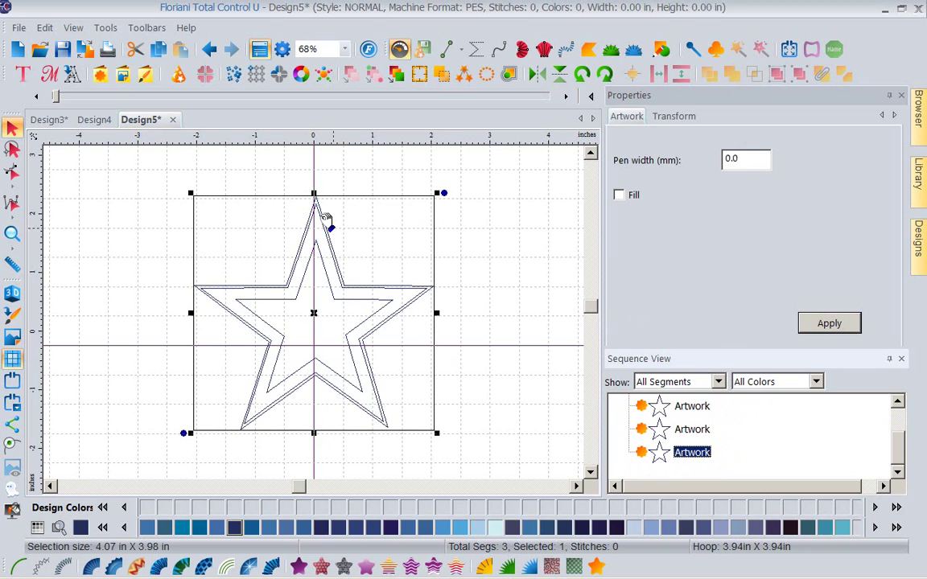
{"action": "left_click", "coordinate": [471, 228]}
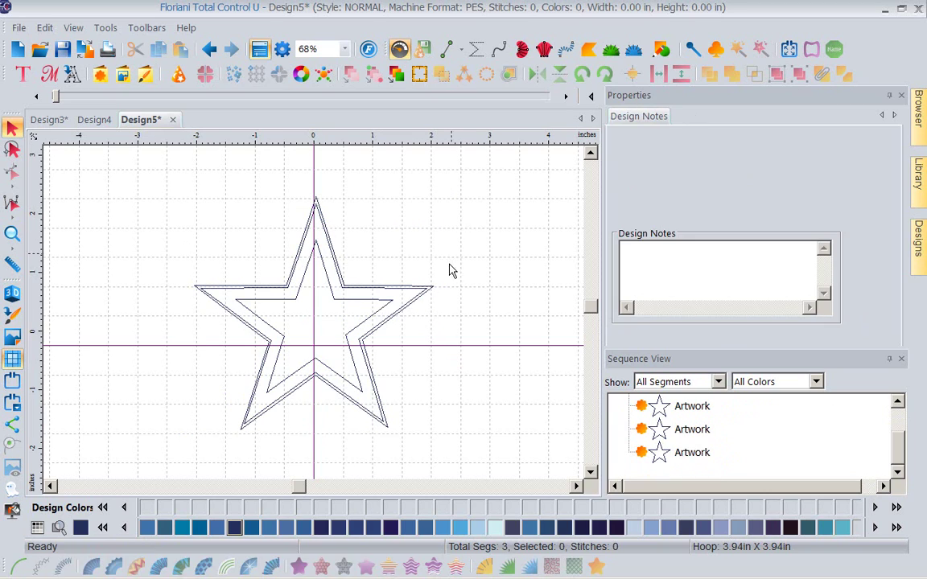
{"action": "left_click", "coordinate": [434, 293]}
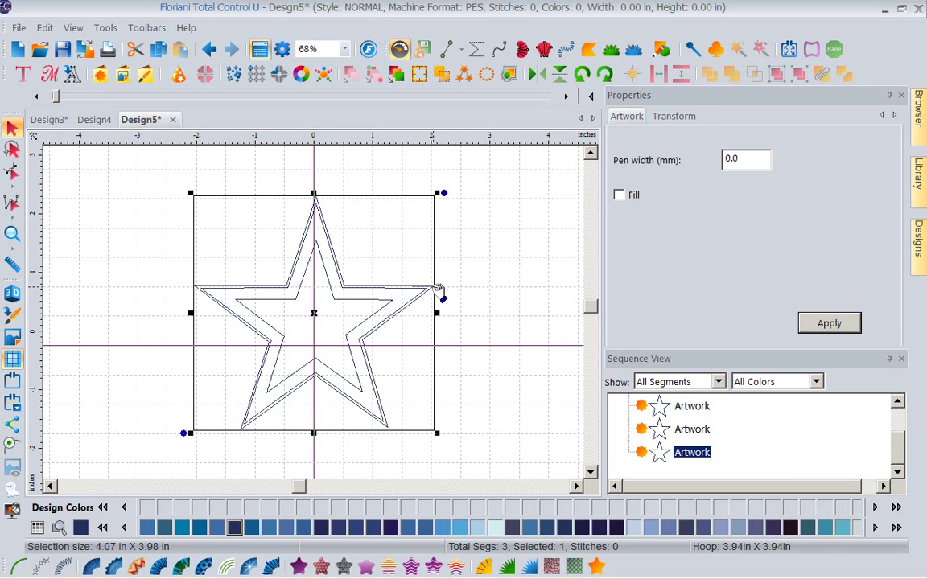
{"action": "key", "text": "Delete"}
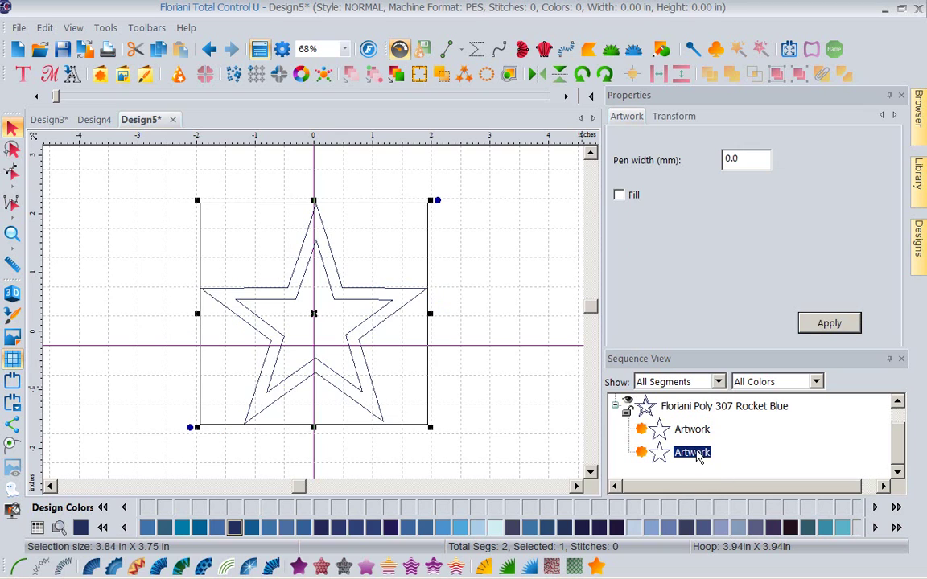
{"action": "left_click", "coordinate": [441, 246]}
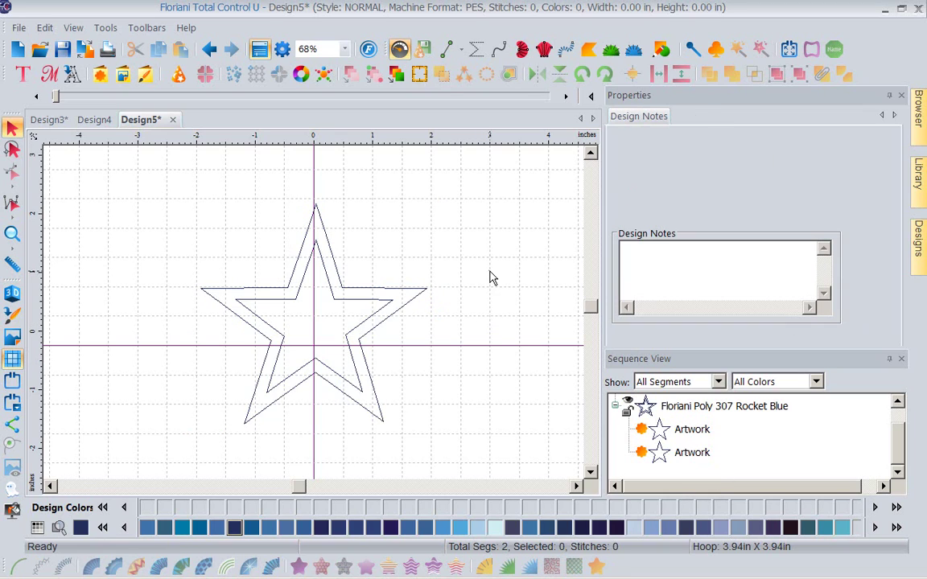
- Convert the outer star outline to an AppliStitch appliqué, giving 3066 stitches
{"action": "left_click", "coordinate": [316, 209]}
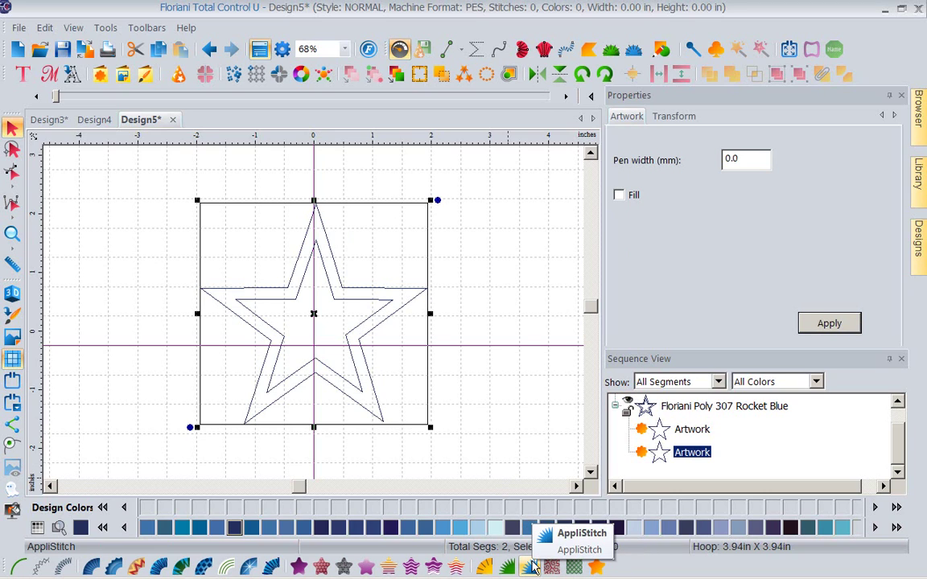
{"action": "left_click", "coordinate": [531, 567]}
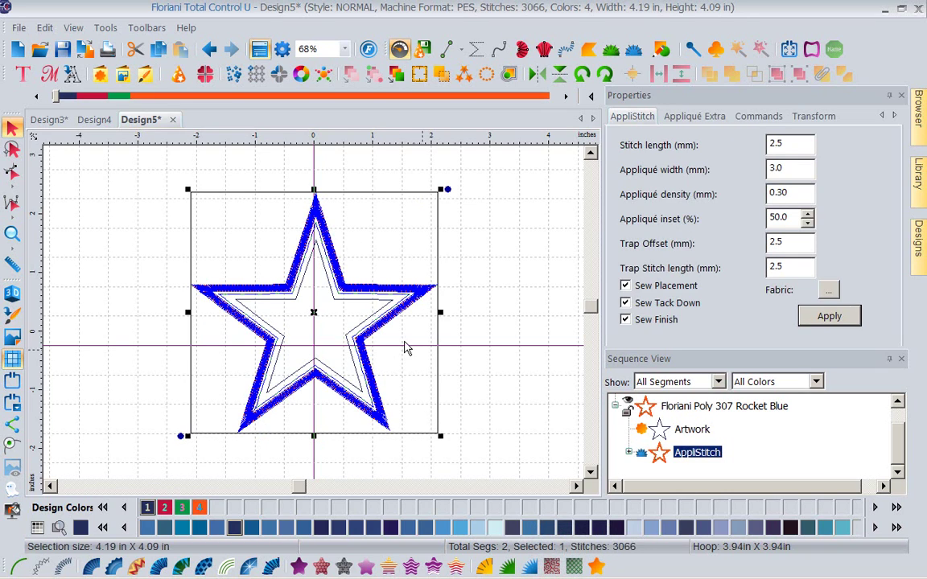
- Convert the inner star outline into a 3.0 mm Steil satin border with Round corners
{"action": "left_click", "coordinate": [336, 308]}
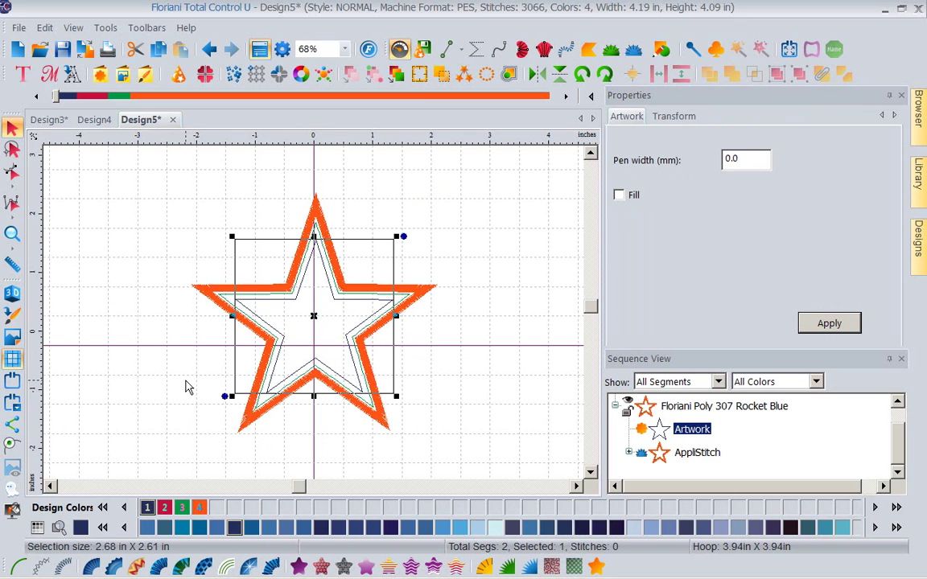
{"action": "left_click", "coordinate": [65, 568]}
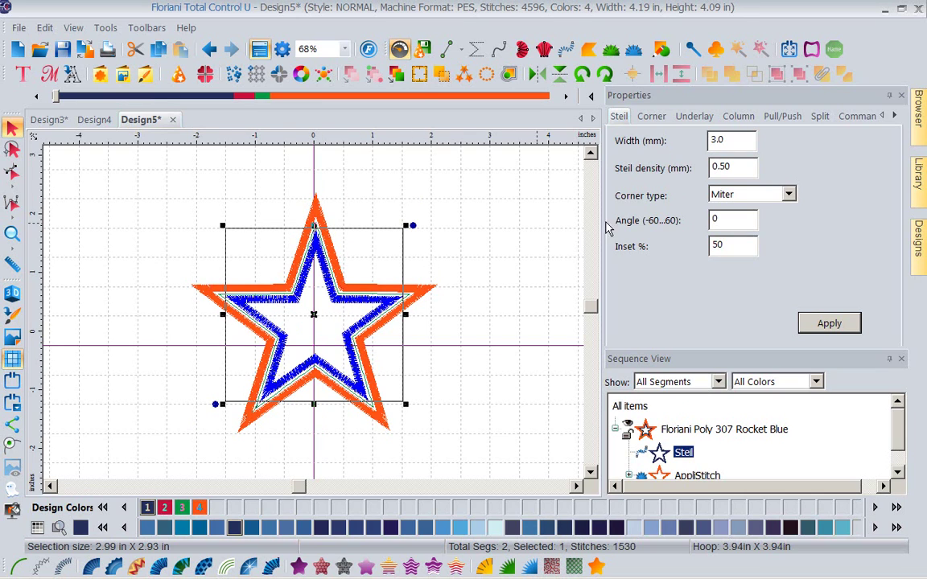
{"action": "left_click", "coordinate": [789, 196]}
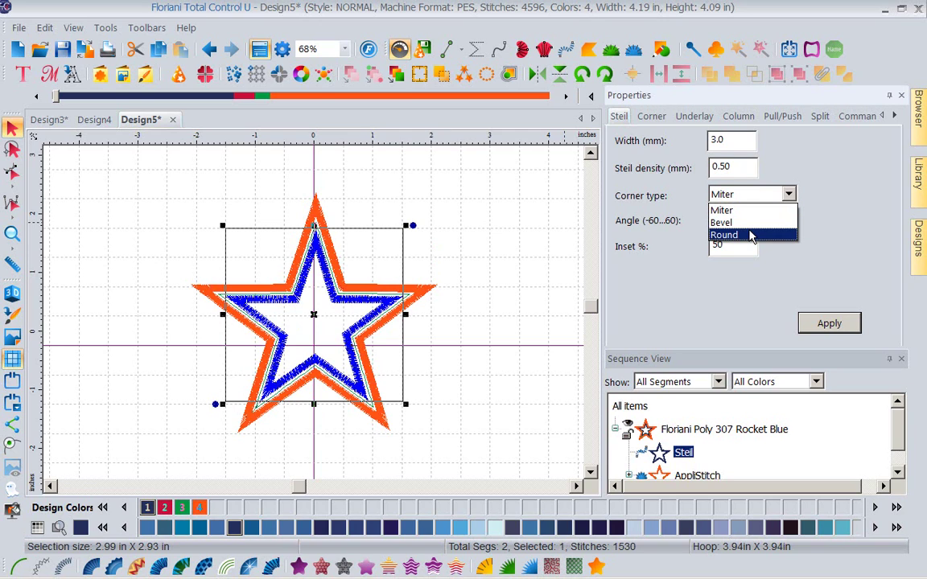
{"action": "left_click", "coordinate": [756, 306]}
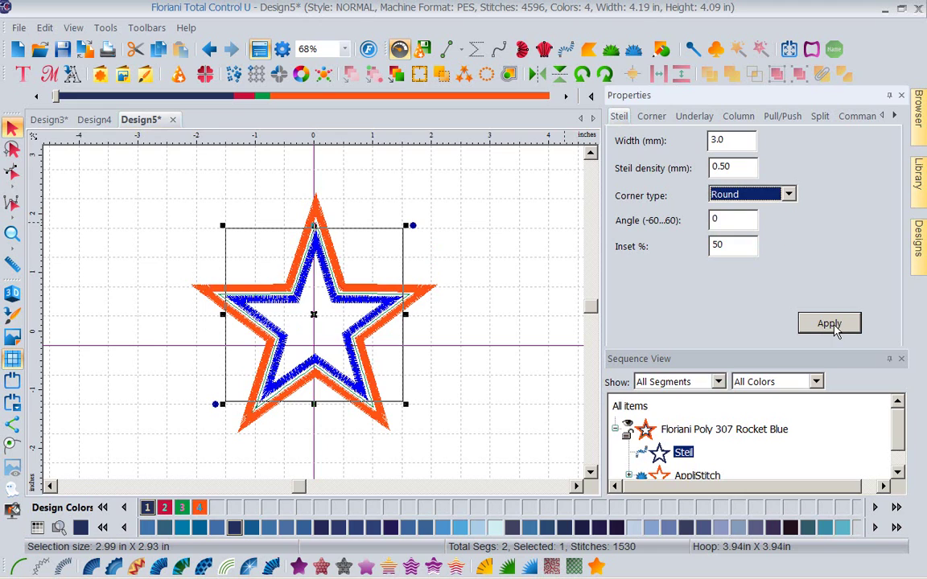
{"action": "left_click", "coordinate": [831, 324]}
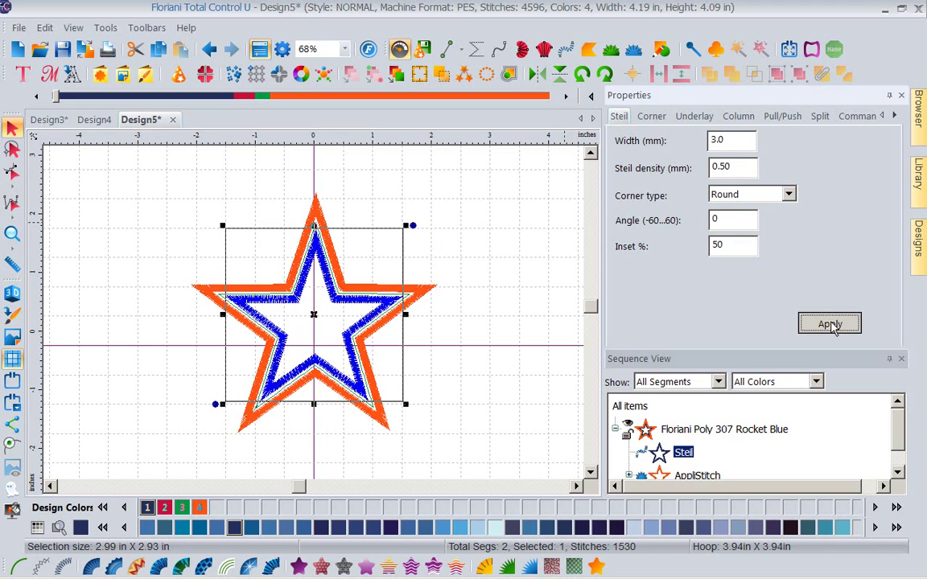
{"action": "left_click", "coordinate": [545, 348]}
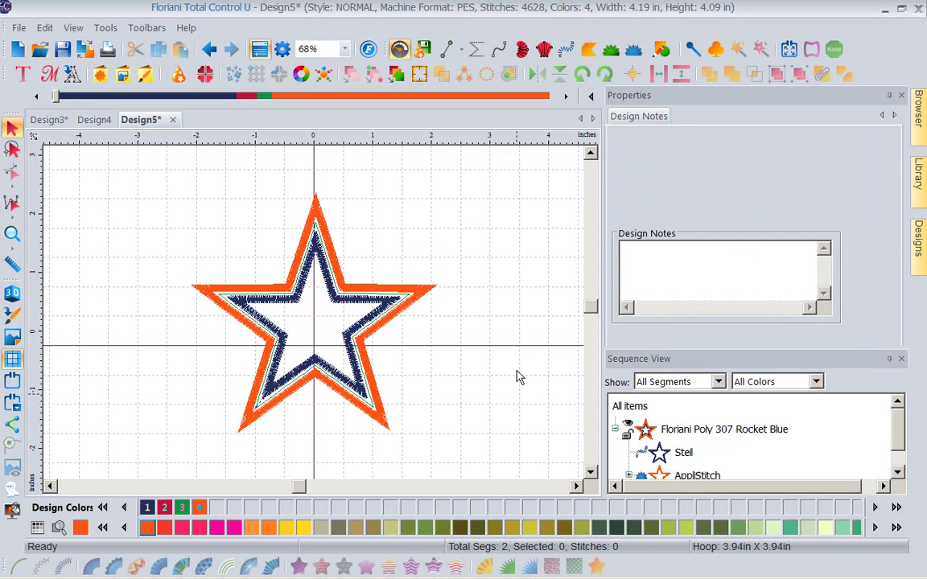
- Change design colour 4 from orange to navy so the appliqué star's border stitches navy
{"action": "left_click", "coordinate": [320, 209]}
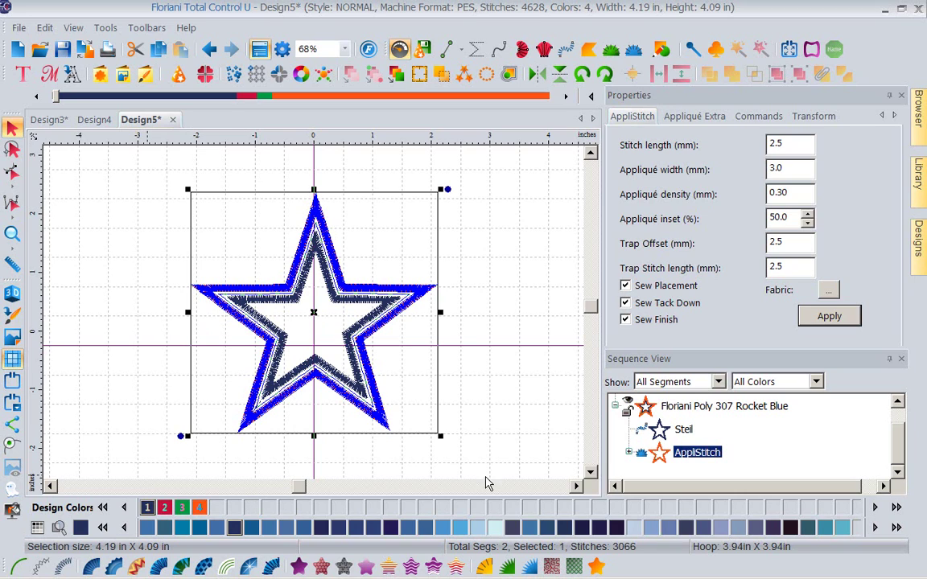
{"action": "right_click", "coordinate": [319, 529]}
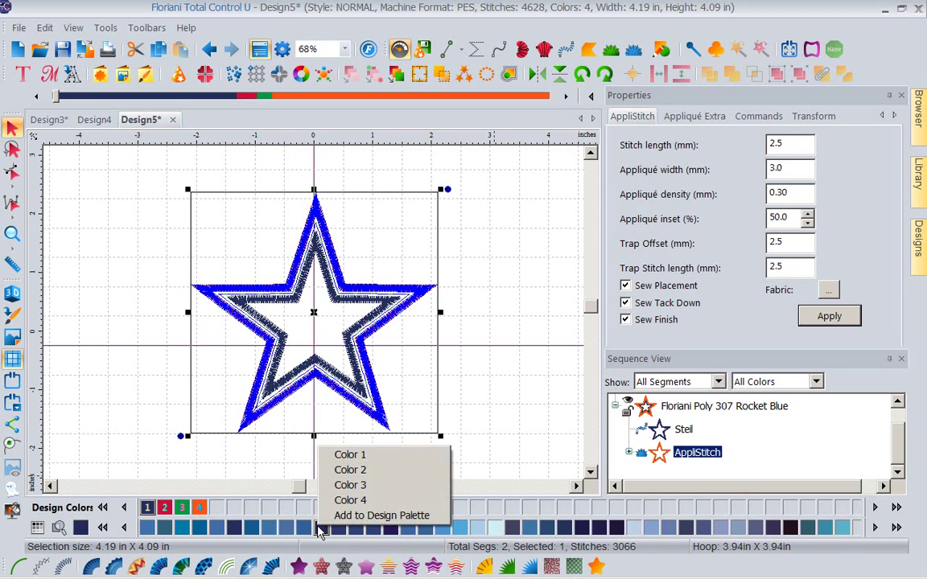
{"action": "left_click", "coordinate": [350, 500]}
{"action": "left_click", "coordinate": [507, 400]}
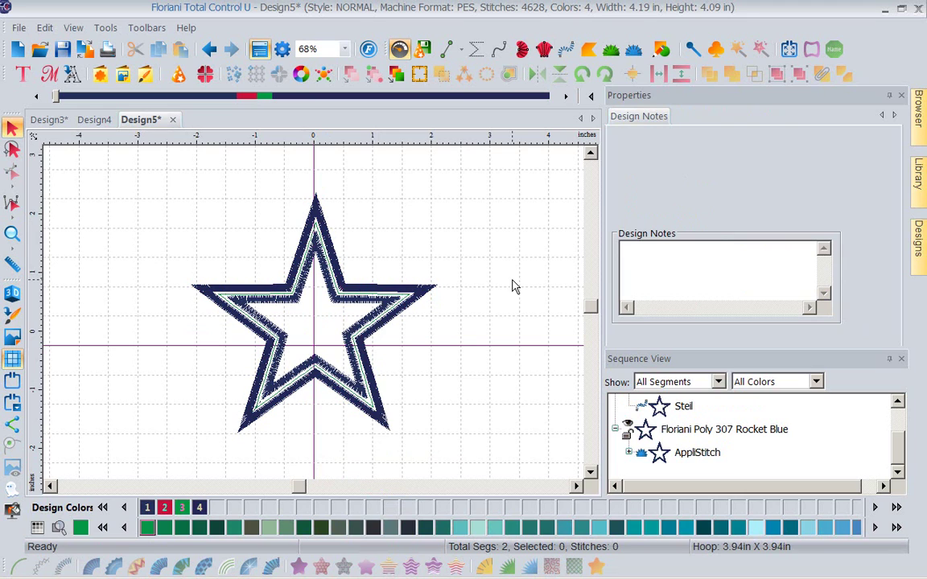
{"action": "left_click", "coordinate": [427, 289]}
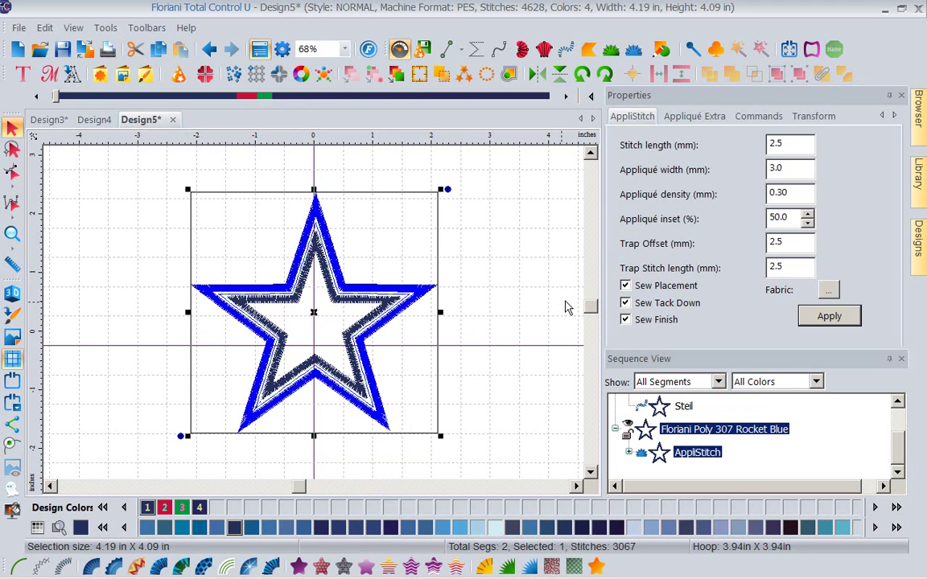
- Set the appliqué star's fabric to AF_Light Grey Velvet
{"action": "left_click", "coordinate": [828, 290]}
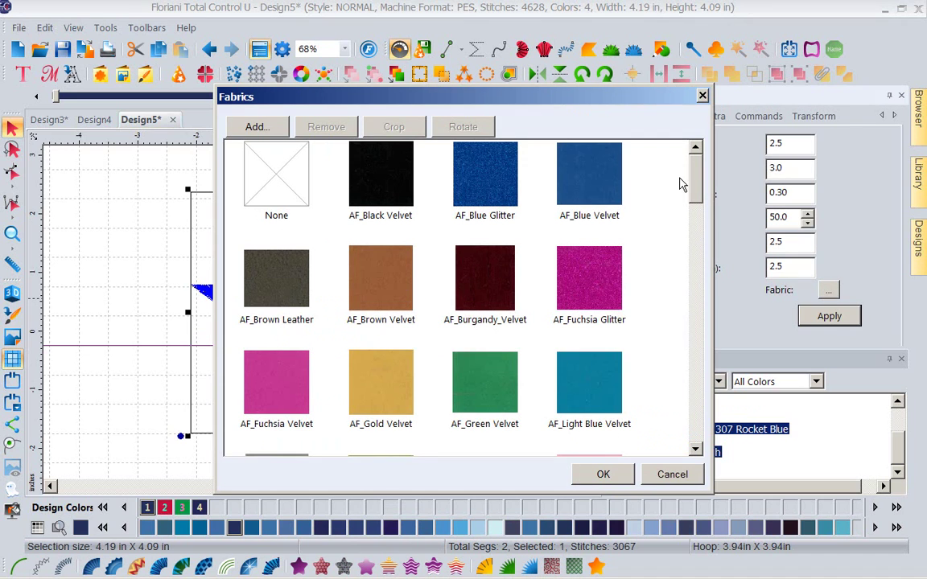
{"action": "scroll", "coordinate": [699, 205], "scroll_direction": "down", "scroll_amount": 1}
{"action": "left_click_drag", "start_coordinate": [698, 206], "coordinate": [699, 257]}
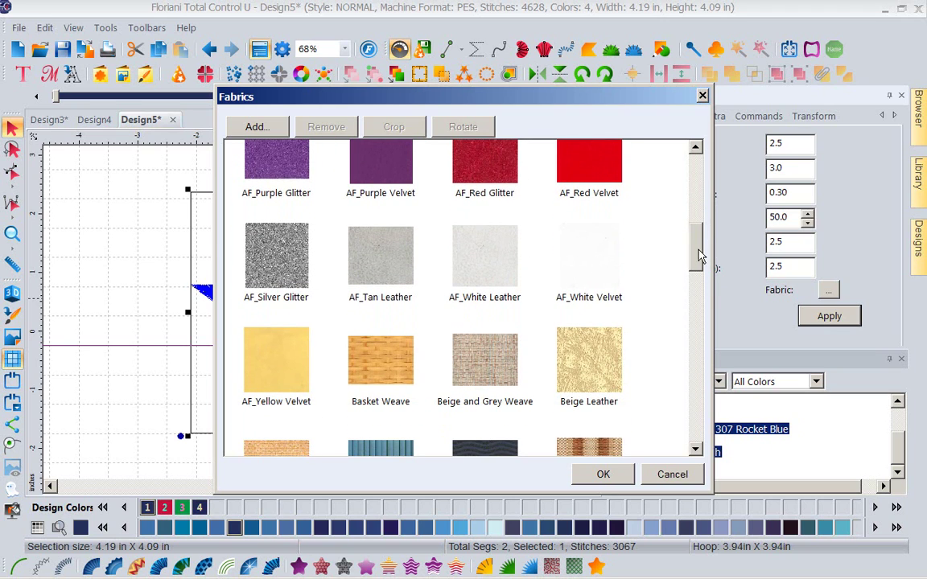
{"action": "left_click_drag", "start_coordinate": [698, 254], "coordinate": [691, 207]}
{"action": "left_click", "coordinate": [280, 374]}
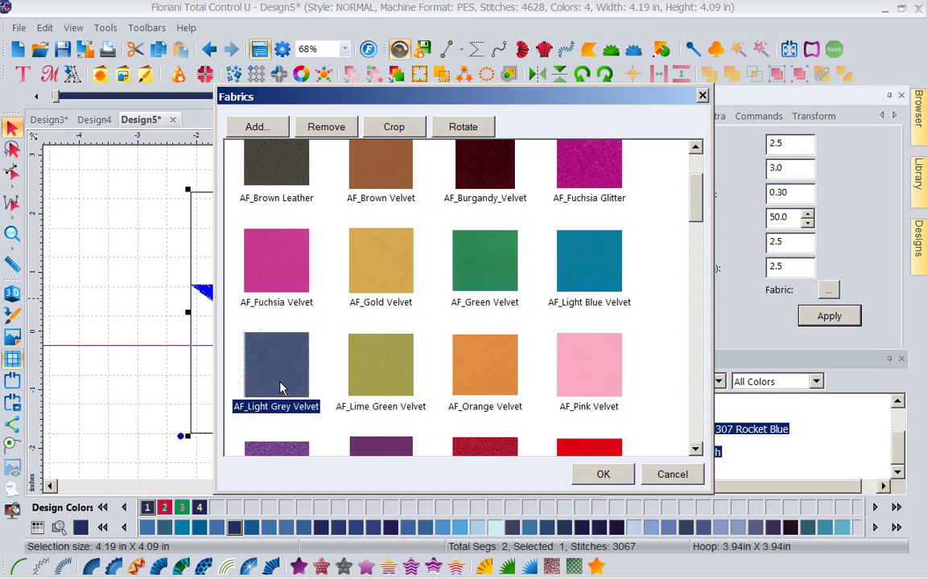
{"action": "left_click", "coordinate": [601, 475]}
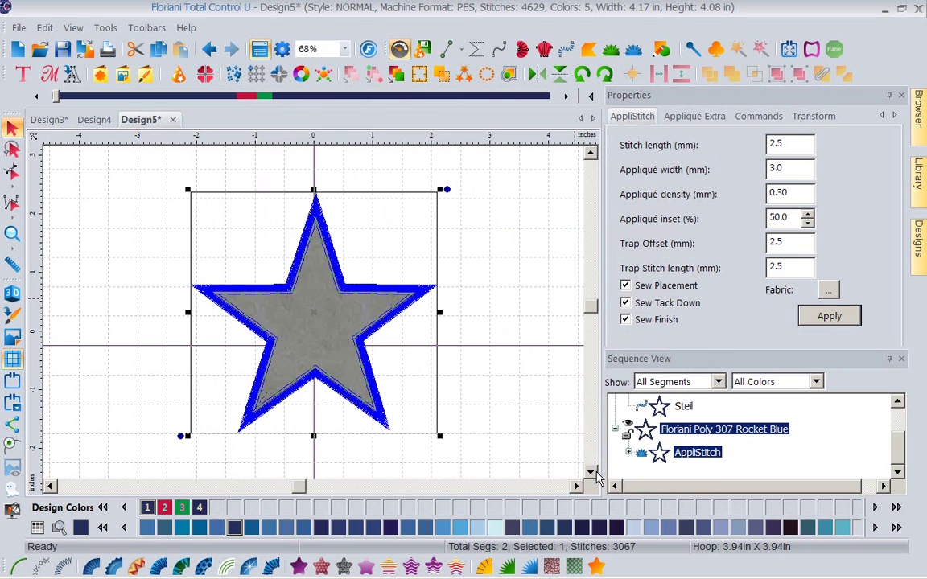
- Recolour the inner Steil star to Rocket Blue
{"action": "left_click", "coordinate": [532, 215]}
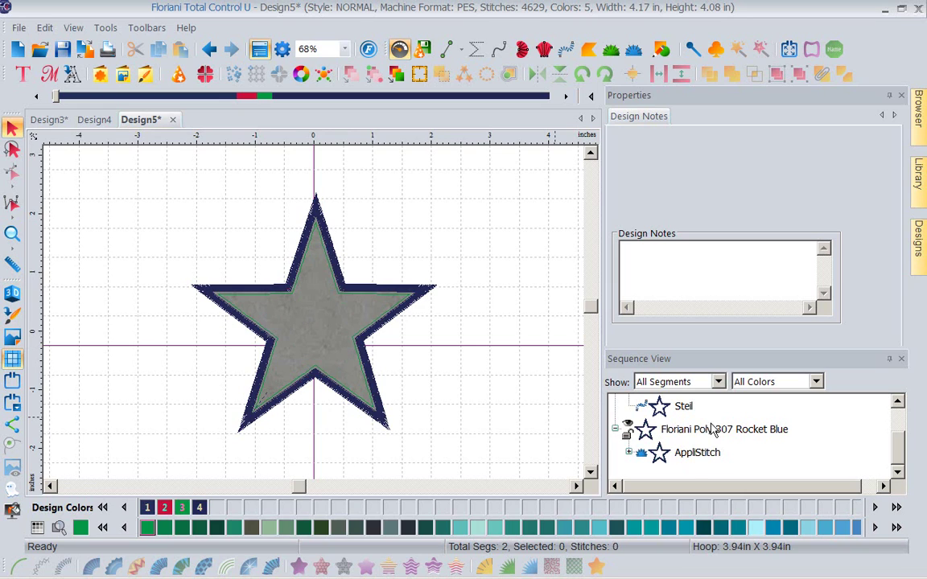
{"action": "left_click", "coordinate": [690, 408]}
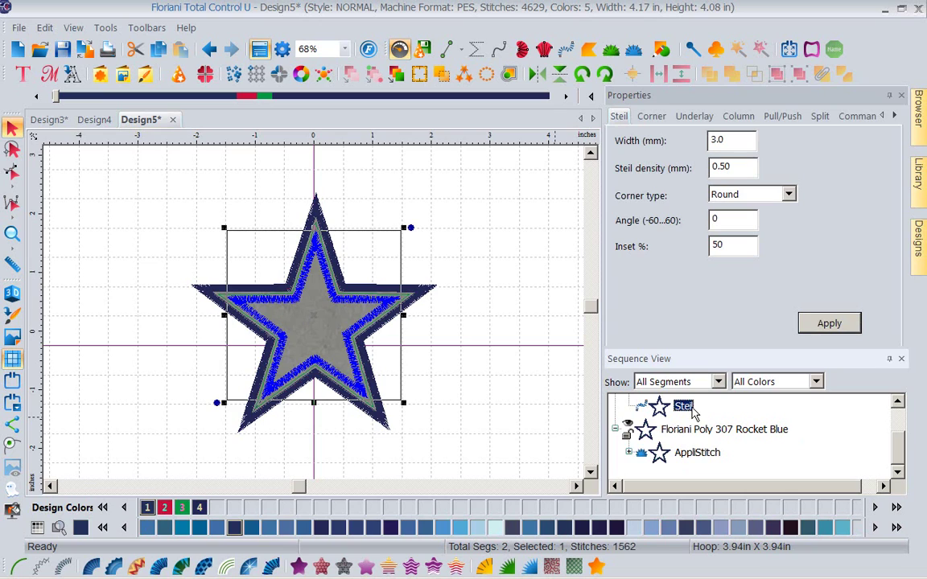
{"action": "left_click", "coordinate": [233, 528]}
{"action": "left_click", "coordinate": [502, 383]}
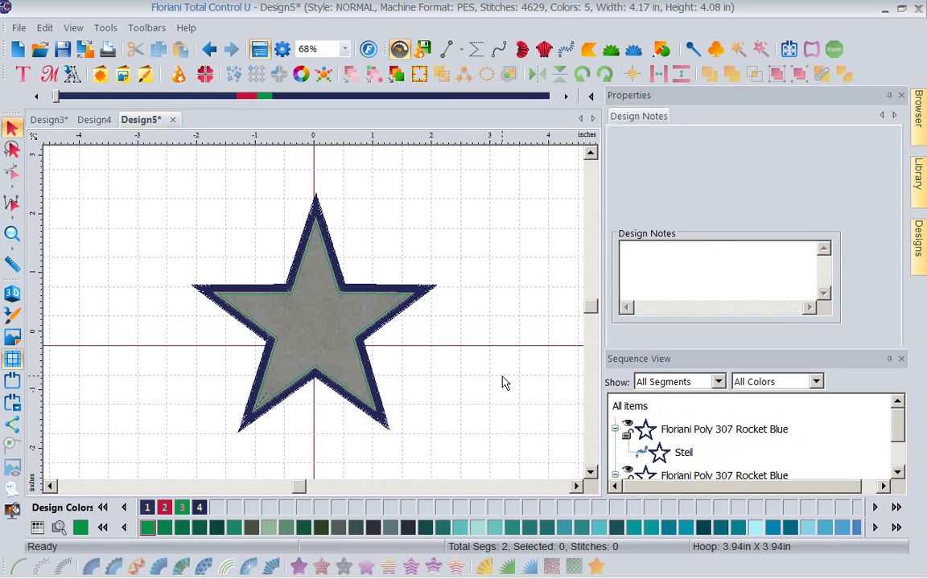
- Move the Rocket Blue Steil star segment to the end of the stitching sequence
{"action": "left_click", "coordinate": [681, 454]}
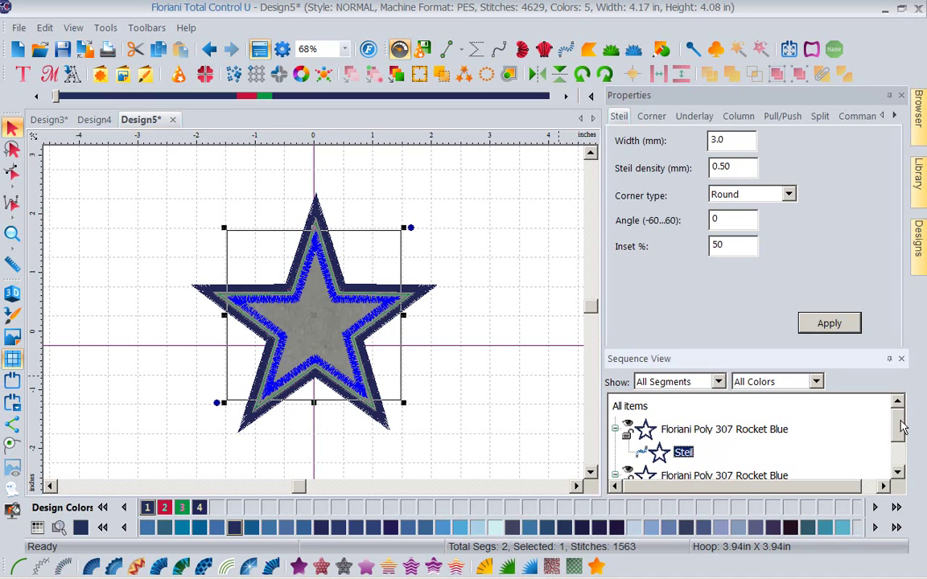
{"action": "scroll", "coordinate": [901, 430], "scroll_direction": "down", "scroll_amount": 1}
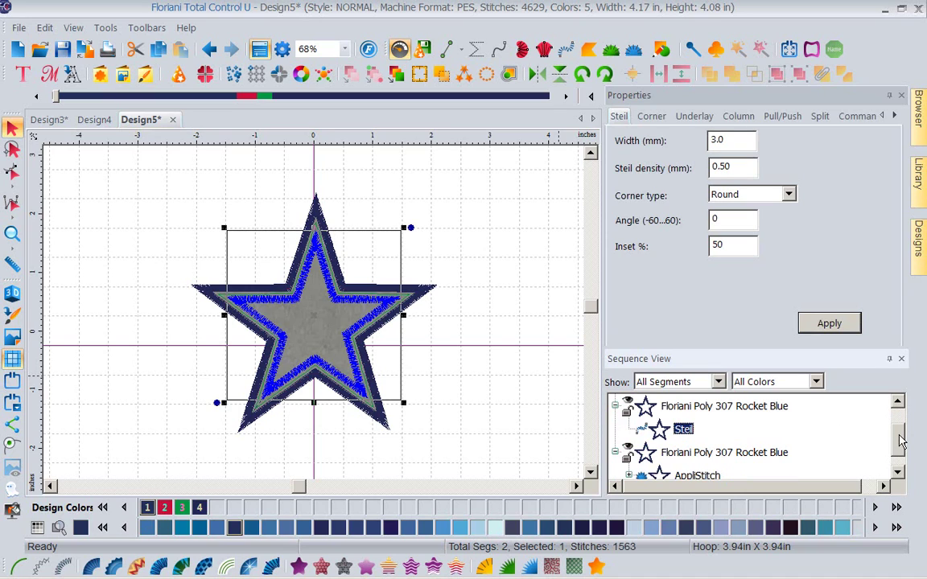
{"action": "left_click", "coordinate": [680, 407]}
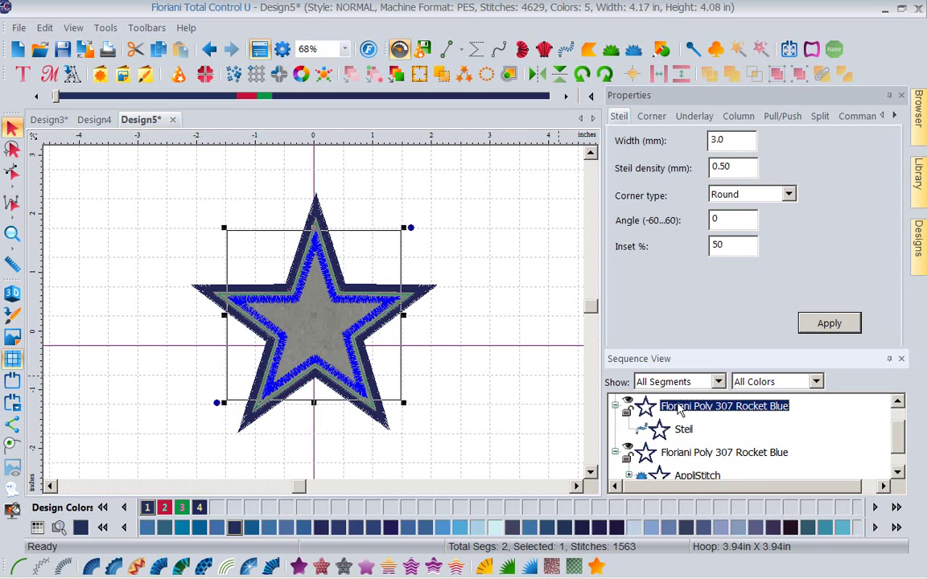
{"action": "right_click", "coordinate": [681, 411]}
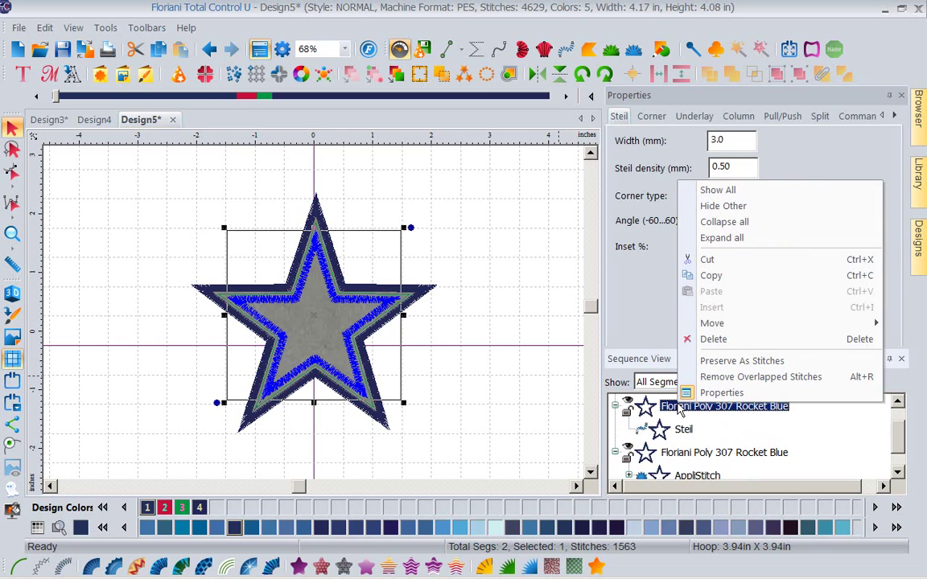
{"action": "mouse_move", "coordinate": [710, 326]}
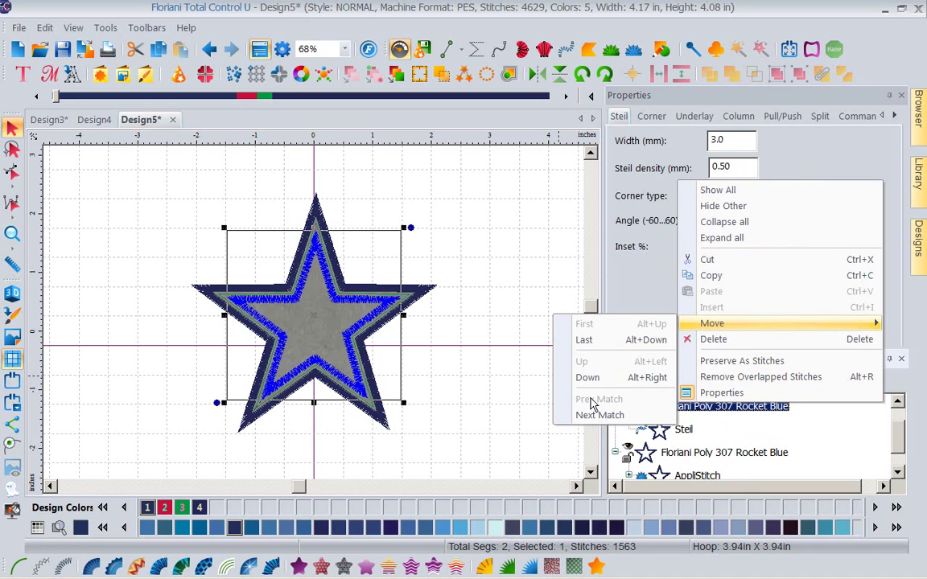
{"action": "left_click", "coordinate": [590, 340]}
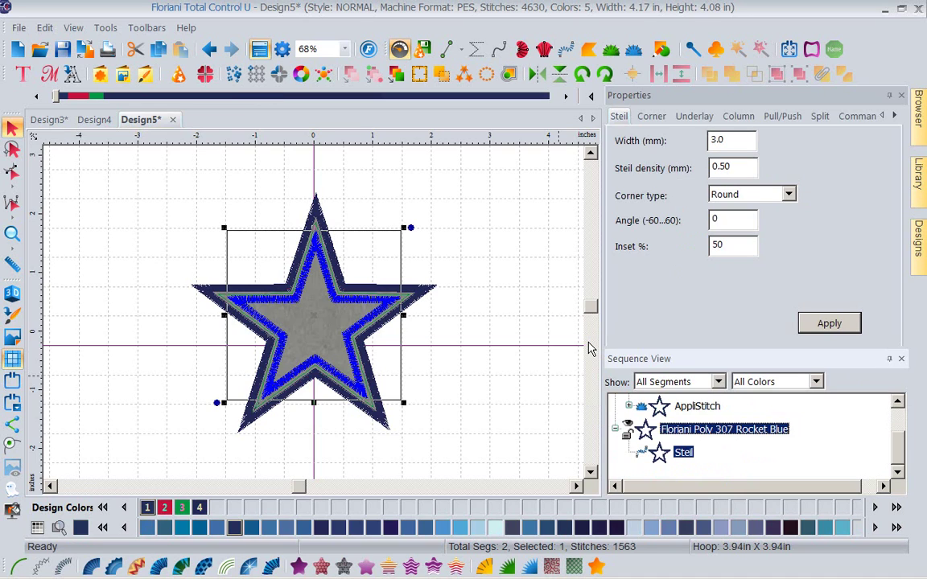
{"action": "left_click", "coordinate": [481, 339]}
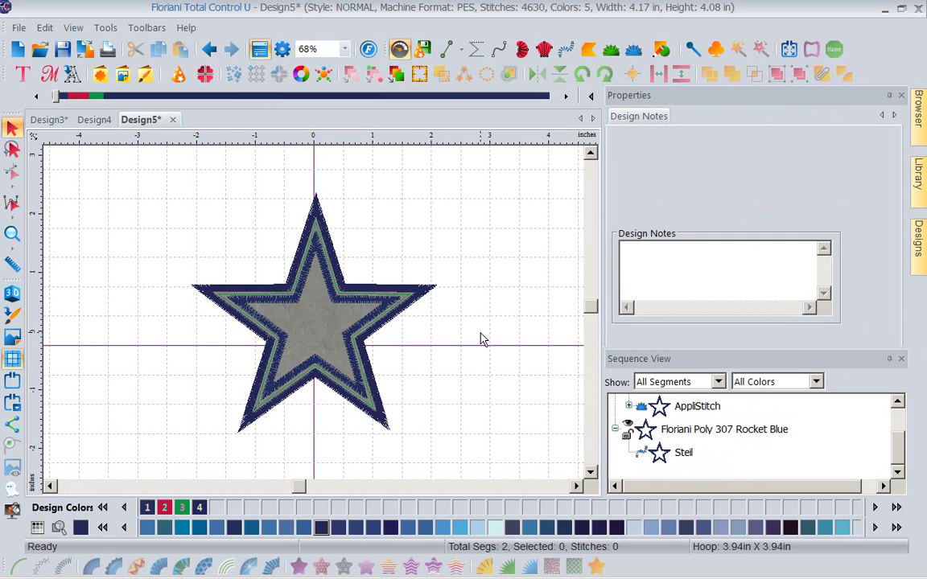
{"action": "left_click", "coordinate": [12, 234]}
{"action": "left_click_drag", "start_coordinate": [291, 216], "coordinate": [332, 278]}
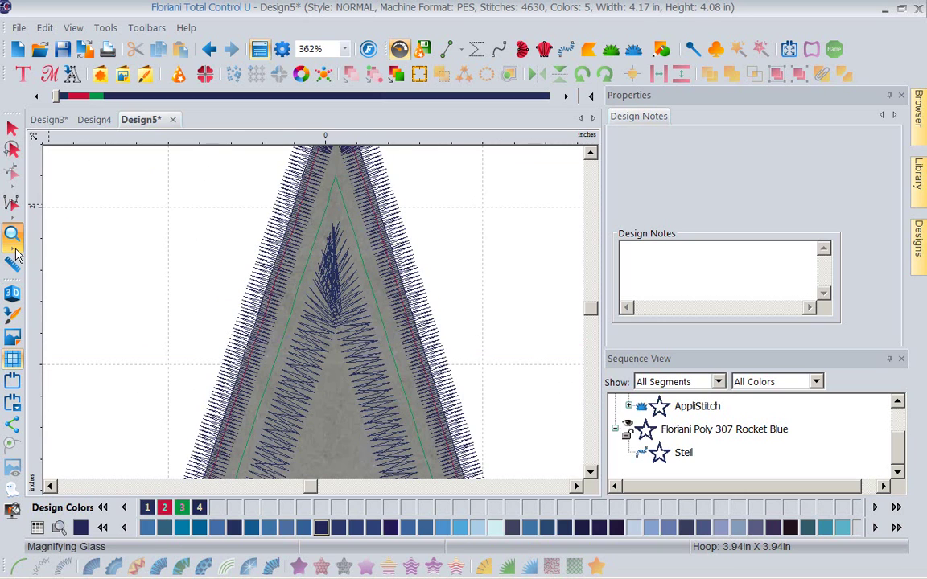
{"action": "left_click", "coordinate": [344, 50]}
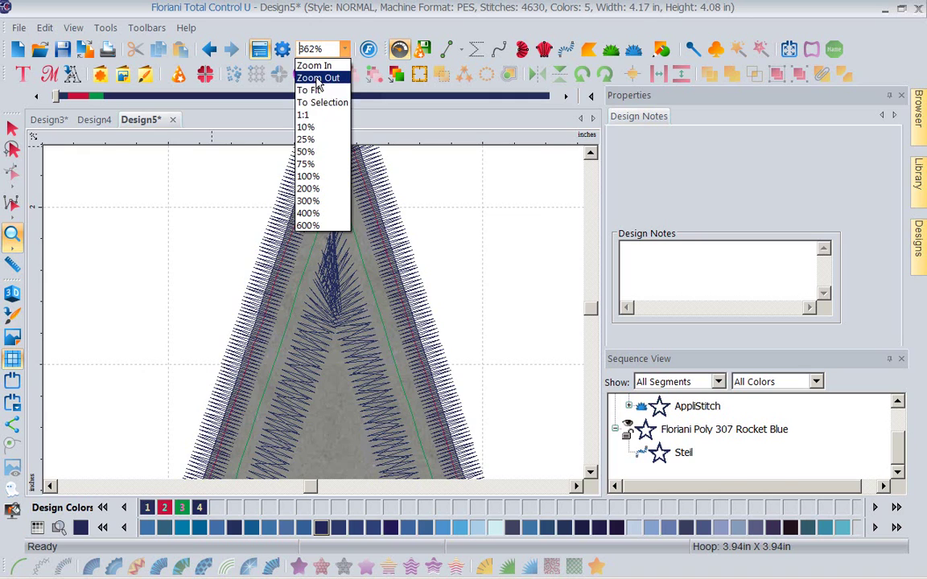
{"action": "left_click", "coordinate": [318, 77]}
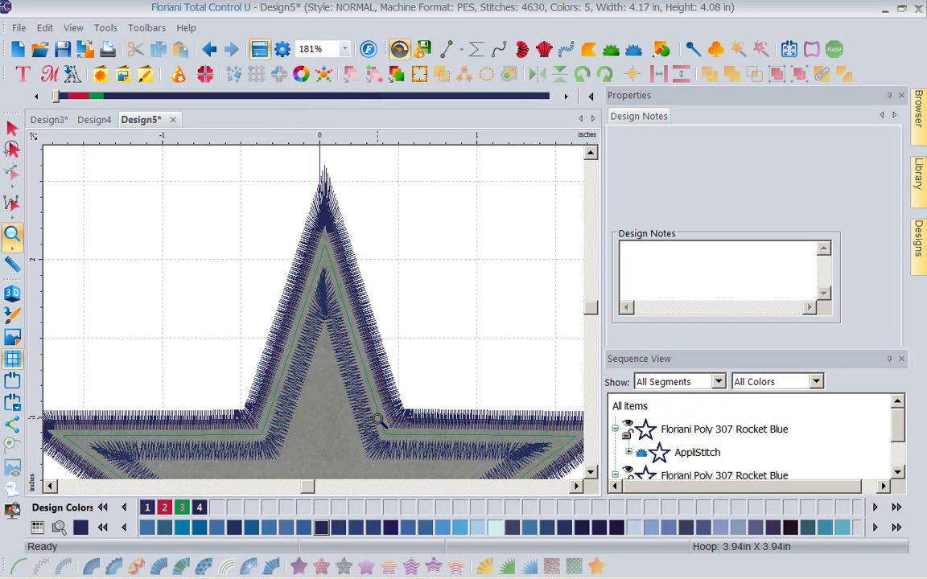
{"action": "left_click", "coordinate": [346, 51]}
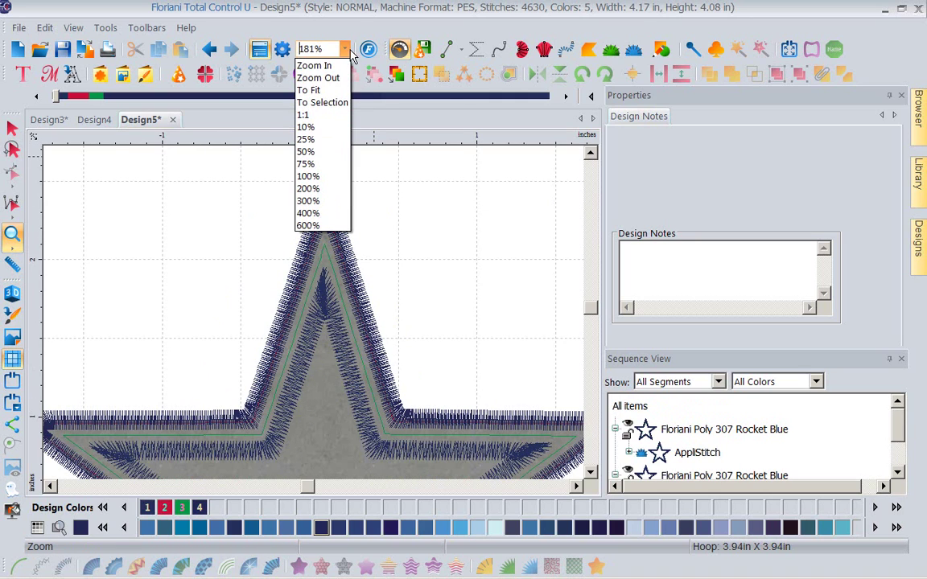
{"action": "left_click", "coordinate": [316, 86]}
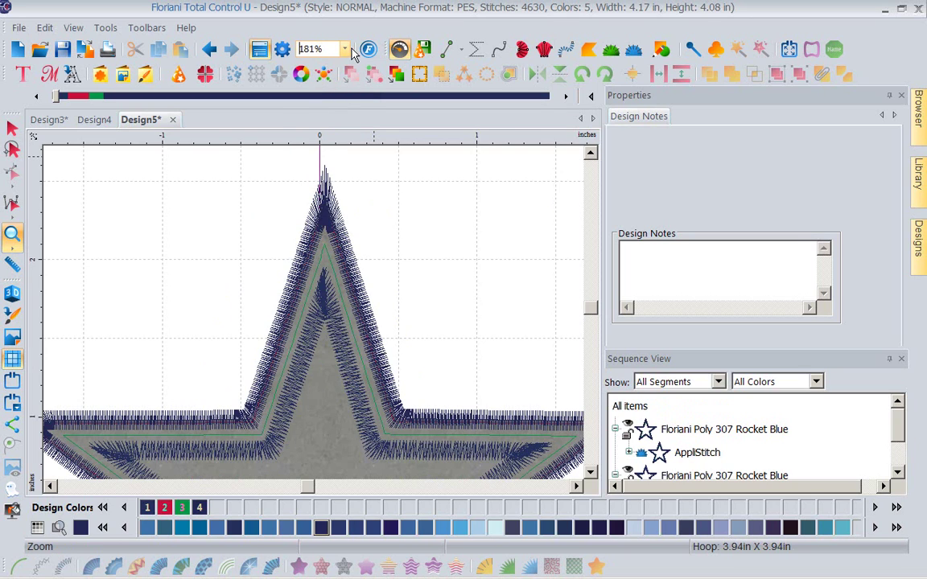
{"action": "left_click", "coordinate": [345, 50]}
{"action": "left_click", "coordinate": [287, 87]}
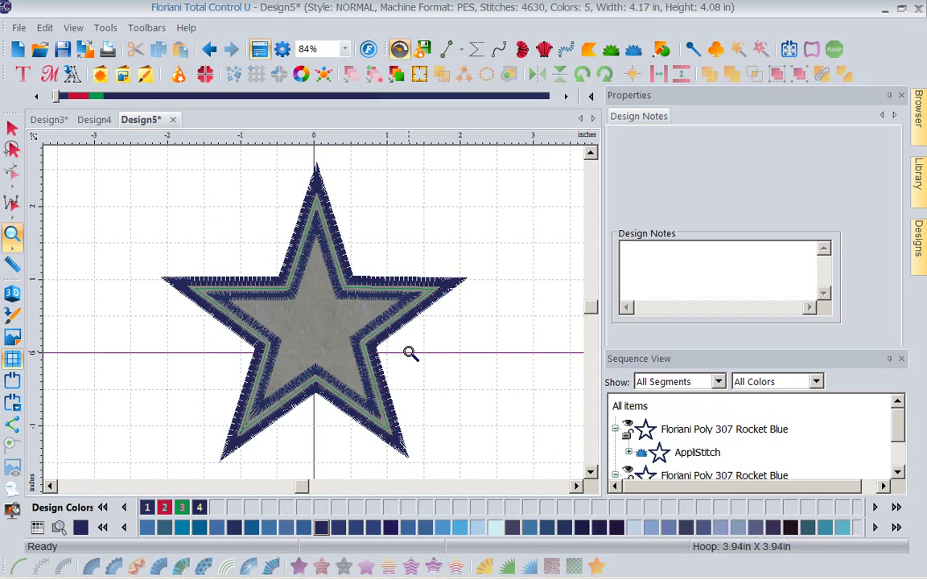
{"action": "key", "text": "Escape"}
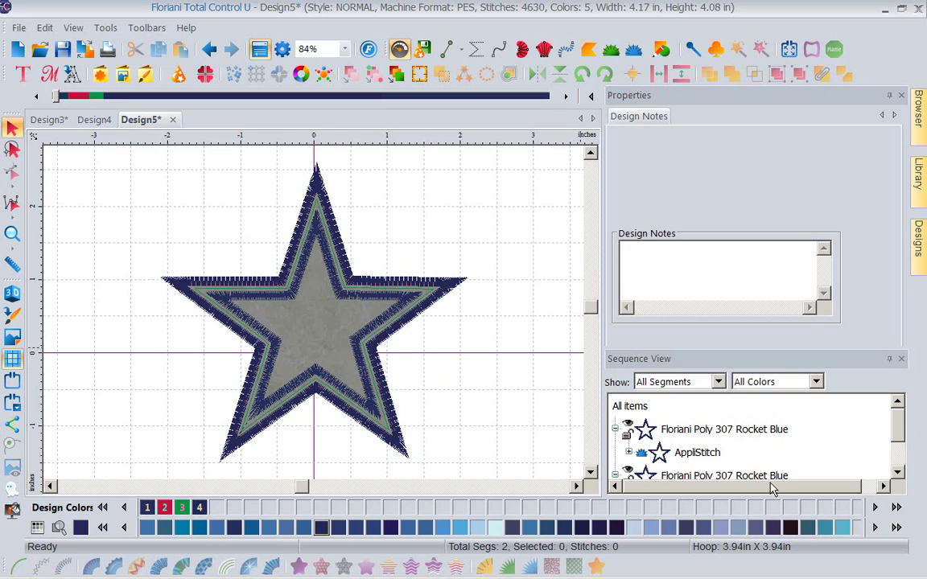
- Expand the AppliStitch star in Sequence View and close the Properties panel
{"action": "left_click", "coordinate": [679, 453]}
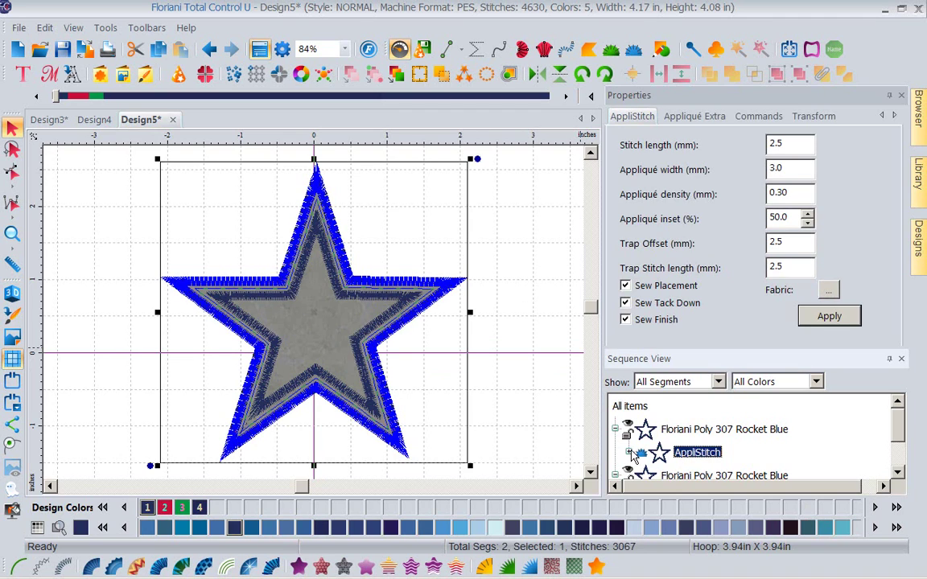
{"action": "left_click", "coordinate": [569, 409]}
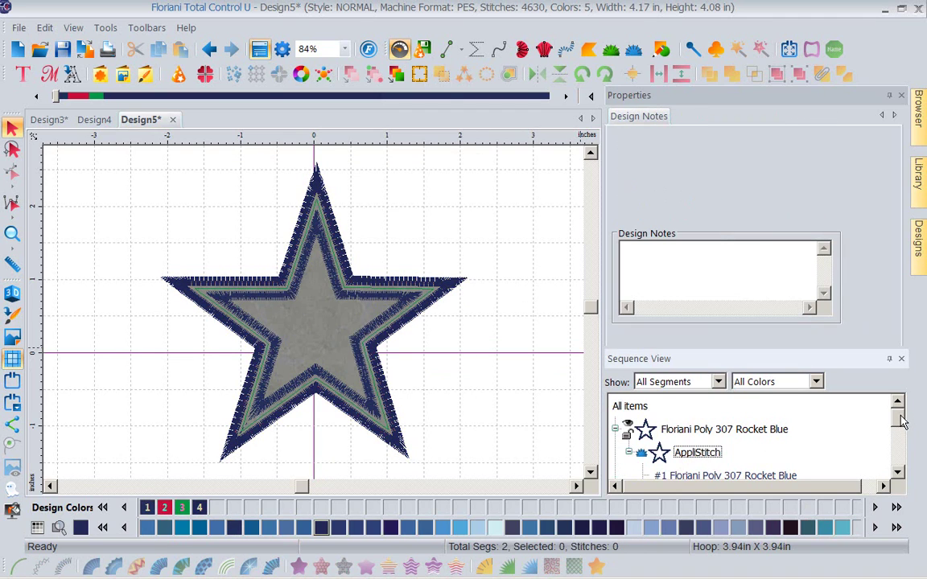
{"action": "mouse_move", "coordinate": [902, 420]}
{"action": "left_mouse_down"}
{"action": "mouse_move", "coordinate": [902, 455]}
{"action": "mouse_move", "coordinate": [900, 424]}
{"action": "left_mouse_up"}
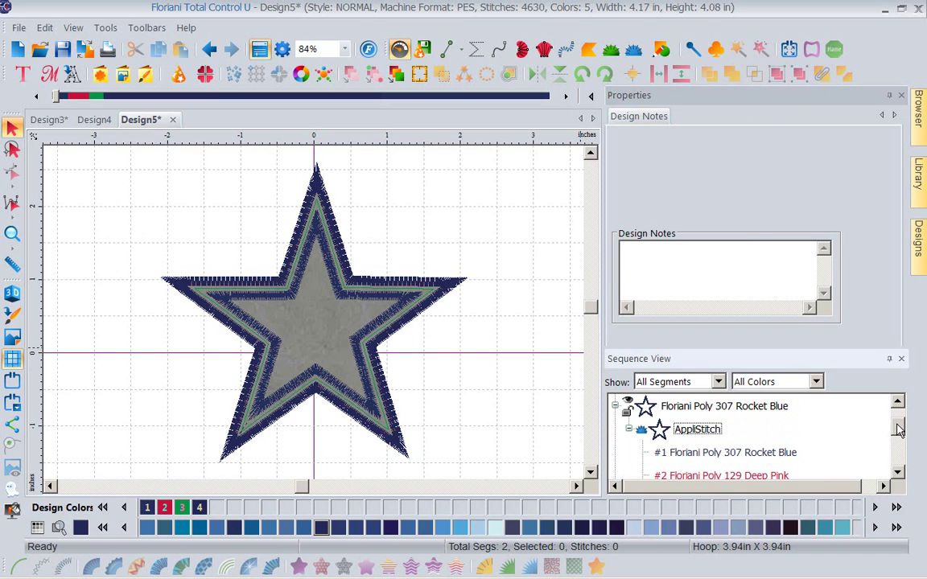
{"action": "left_click", "coordinate": [901, 96]}
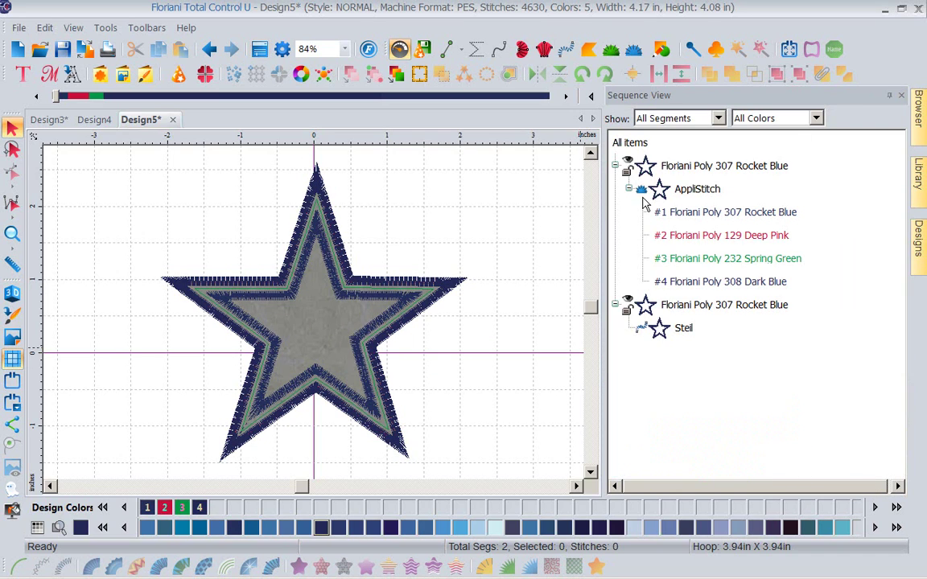
- Break up the AppliStitch into Rocket Blue, Deep Pink, Spring Green and Dark Blue segments
{"action": "left_click", "coordinate": [699, 214]}
{"action": "left_click", "coordinate": [699, 237]}
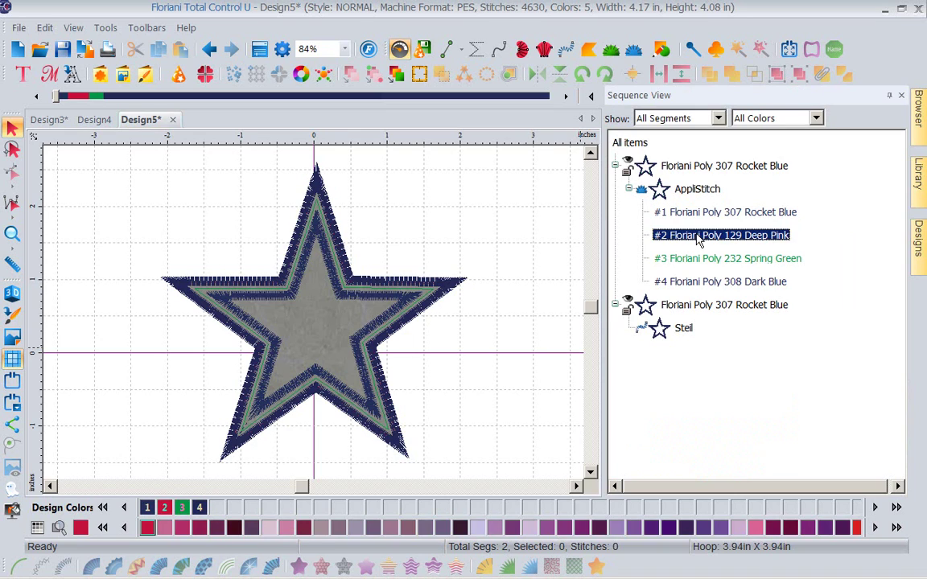
{"action": "left_click", "coordinate": [698, 259]}
{"action": "left_click", "coordinate": [697, 280]}
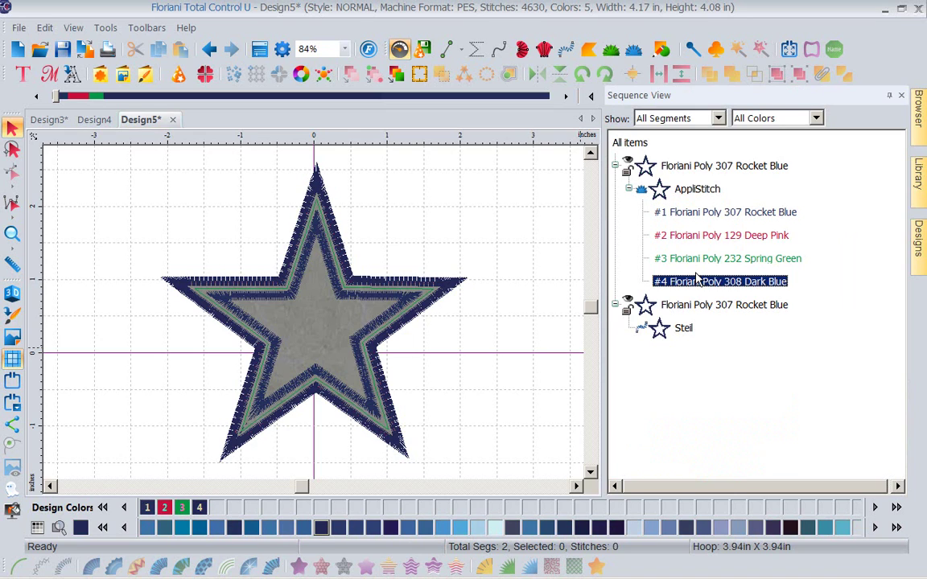
{"action": "left_click", "coordinate": [684, 191]}
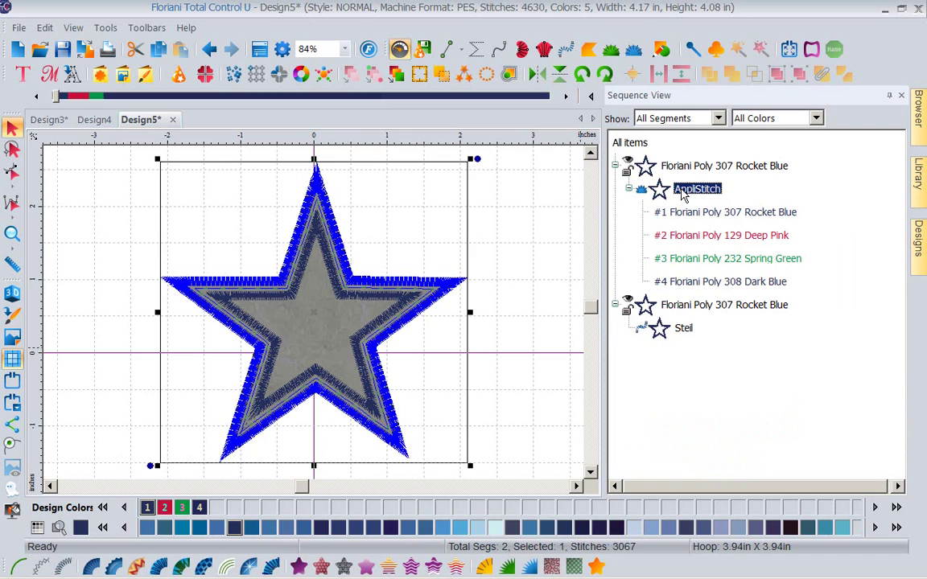
{"action": "right_click", "coordinate": [683, 196]}
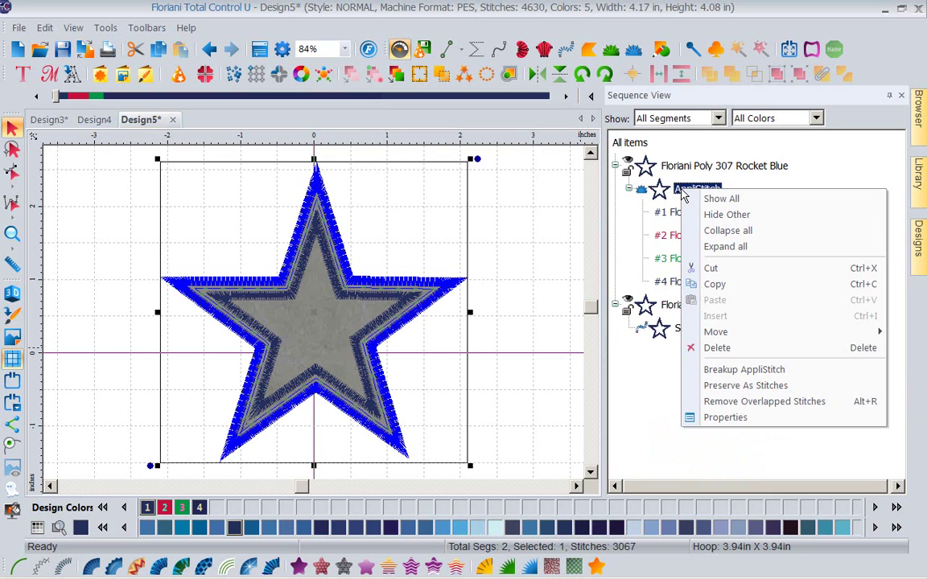
{"action": "left_click", "coordinate": [732, 370]}
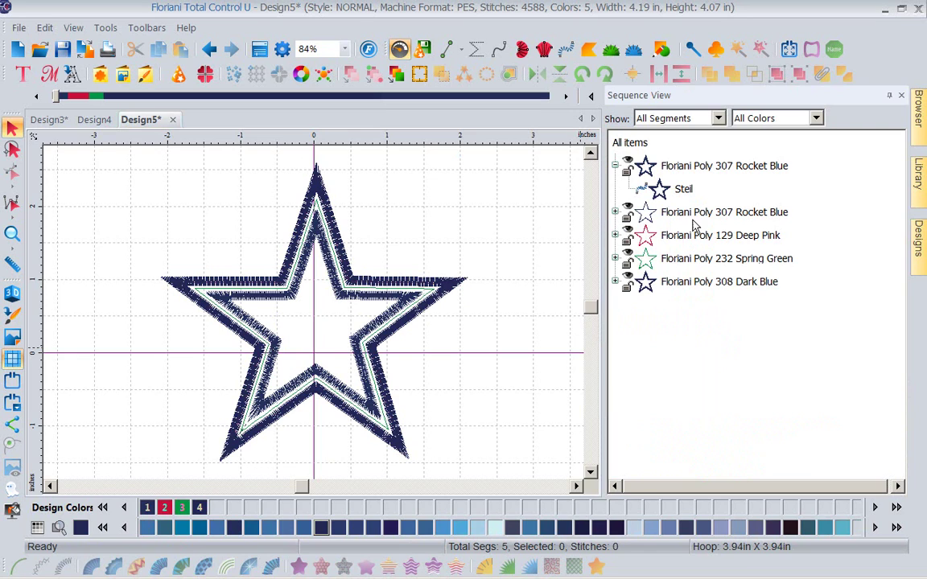
- Delete the Spring Green trapping line segment
{"action": "left_click", "coordinate": [672, 259]}
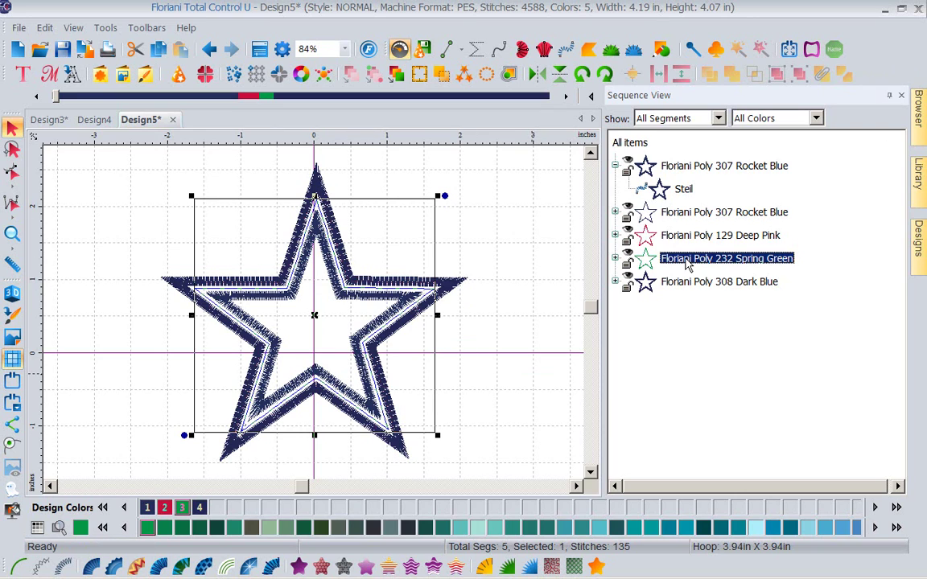
{"action": "key", "text": "Delete"}
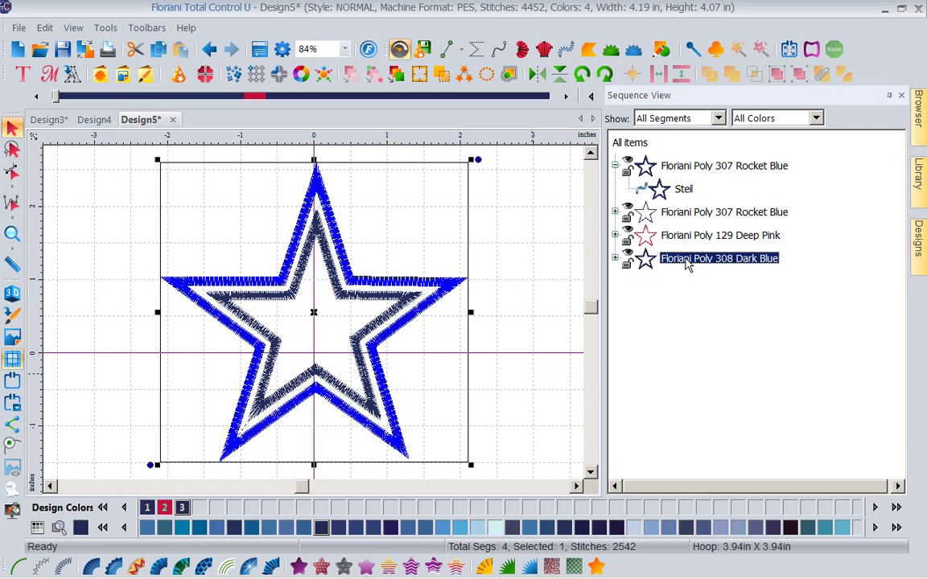
{"action": "left_click", "coordinate": [672, 218]}
{"action": "left_click", "coordinate": [671, 241]}
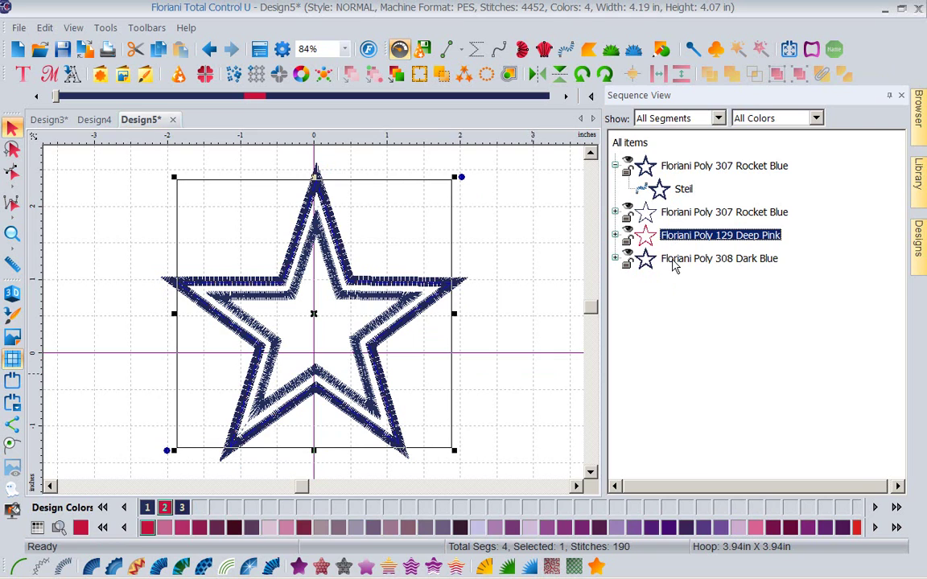
{"action": "left_click", "coordinate": [675, 266]}
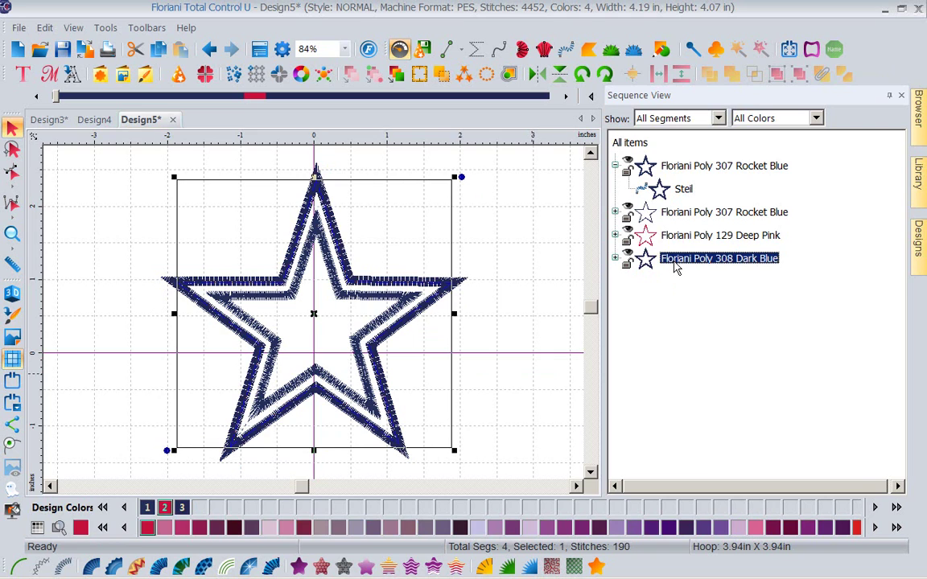
{"action": "left_click", "coordinate": [666, 329]}
- Move the Rocket Blue Steil star segment below Dark Blue so it stitches last
{"action": "left_click", "coordinate": [667, 188]}
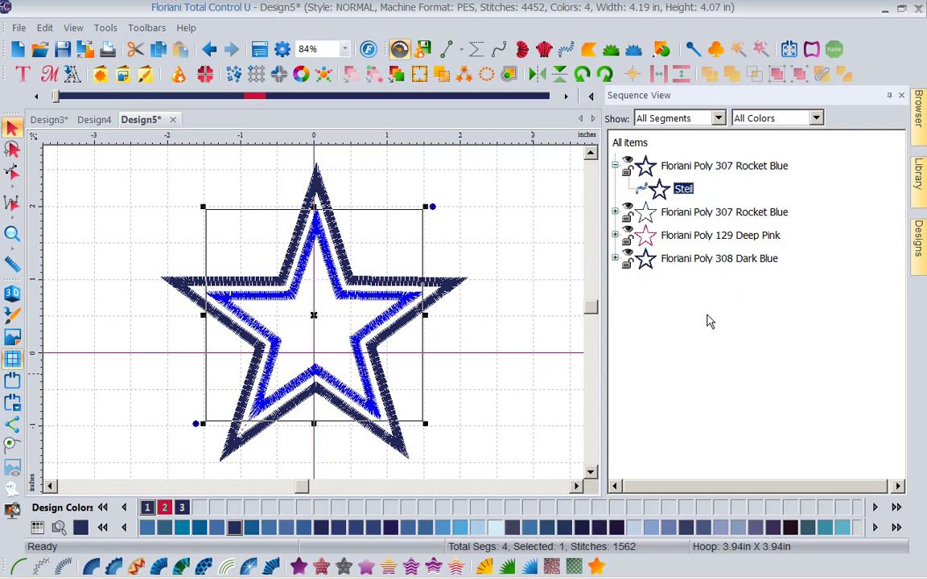
{"action": "left_click", "coordinate": [682, 167]}
{"action": "left_click_drag", "start_coordinate": [682, 168], "coordinate": [633, 296]}
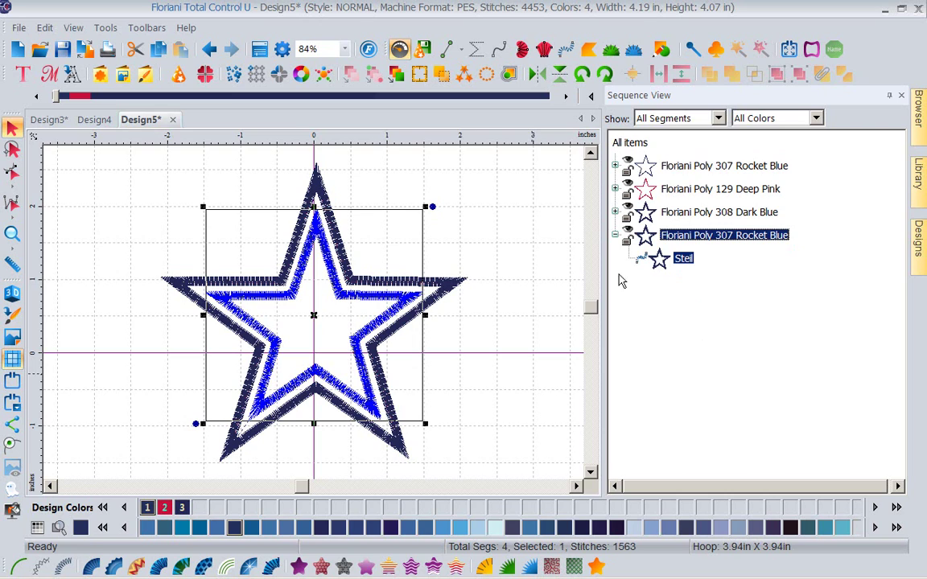
{"action": "left_click", "coordinate": [480, 242]}
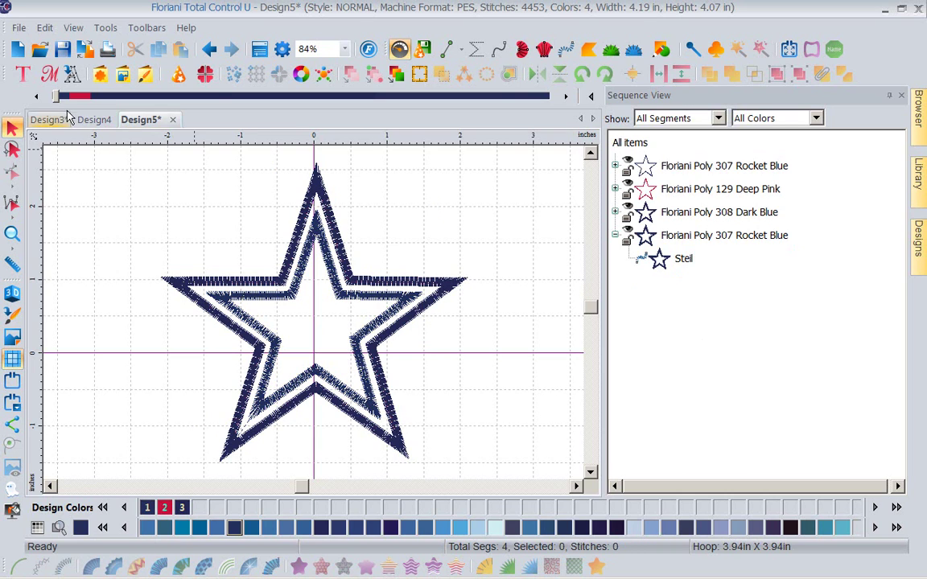
{"action": "mouse_move", "coordinate": [56, 97]}
{"action": "left_mouse_down"}
{"action": "mouse_move", "coordinate": [93, 107]}
{"action": "mouse_move", "coordinate": [174, 90]}
{"action": "mouse_move", "coordinate": [431, 89]}
{"action": "mouse_move", "coordinate": [483, 64]}
{"action": "left_mouse_up"}
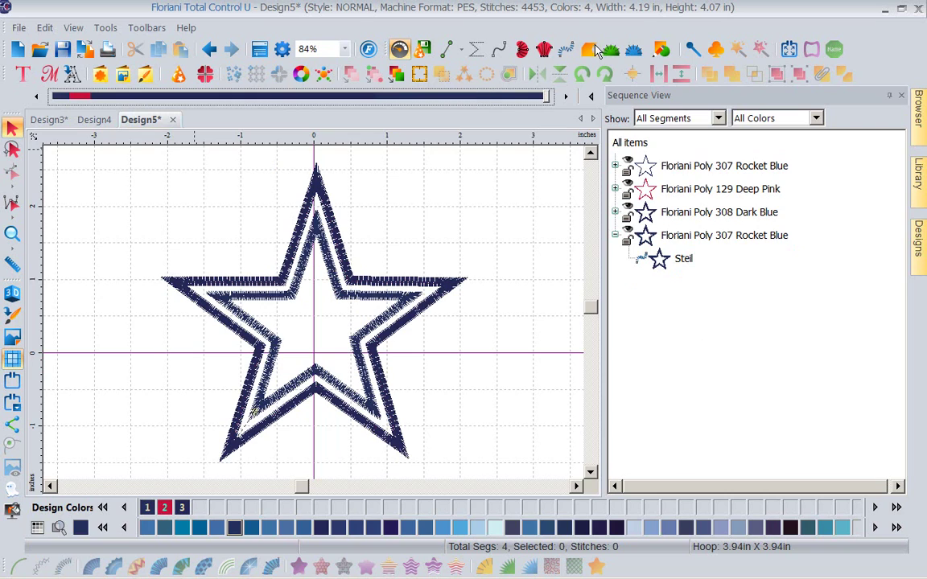
{"action": "left_click", "coordinate": [489, 97]}
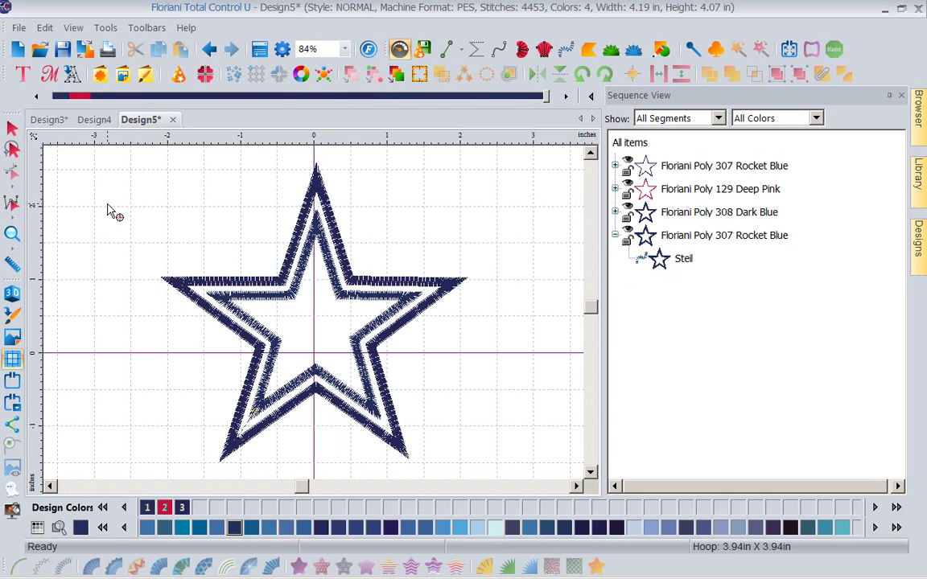